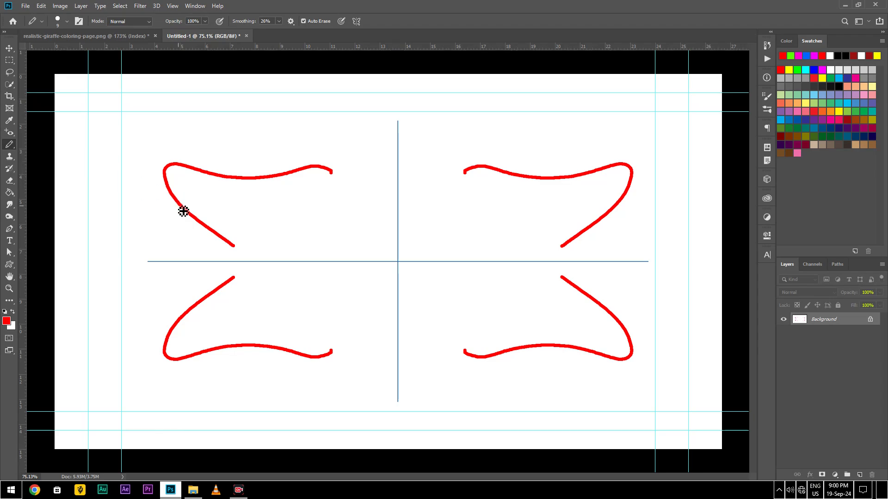
Keep the Normal blending mode, then draw and undo a mirrored red test stroke
click(149, 21)
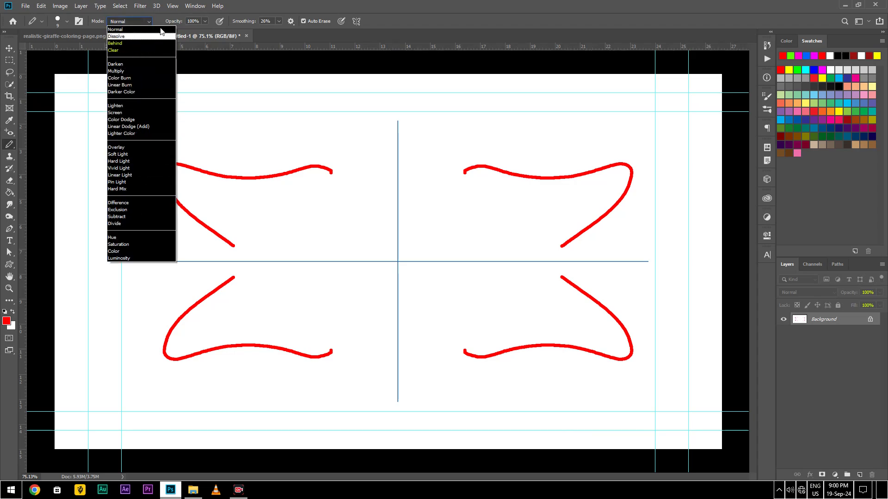
click(243, 22)
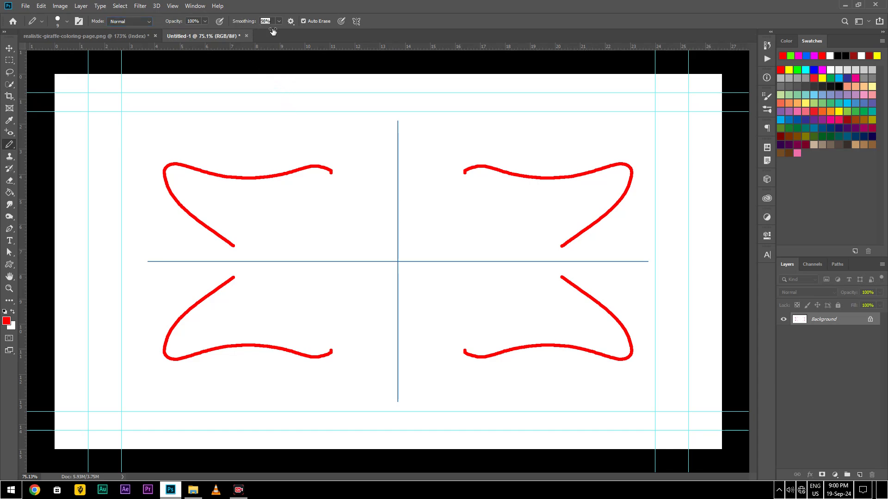
drag(322, 138, 447, 135)
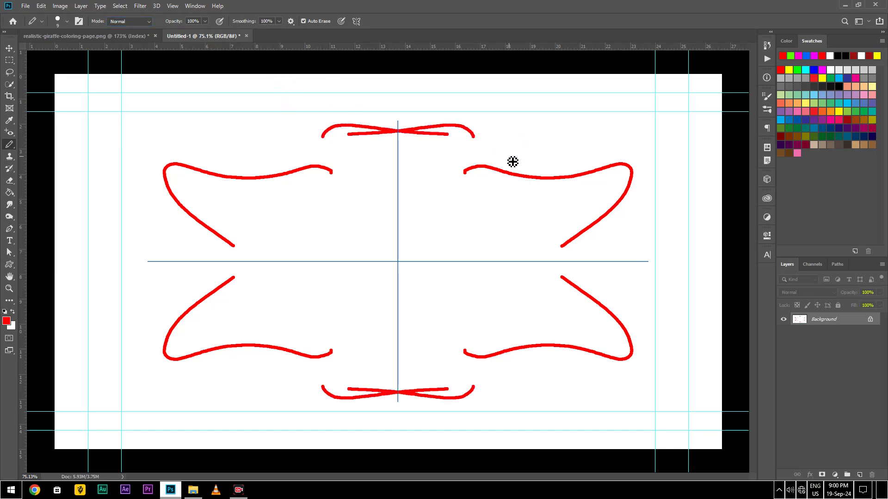
key(ctrl+z)
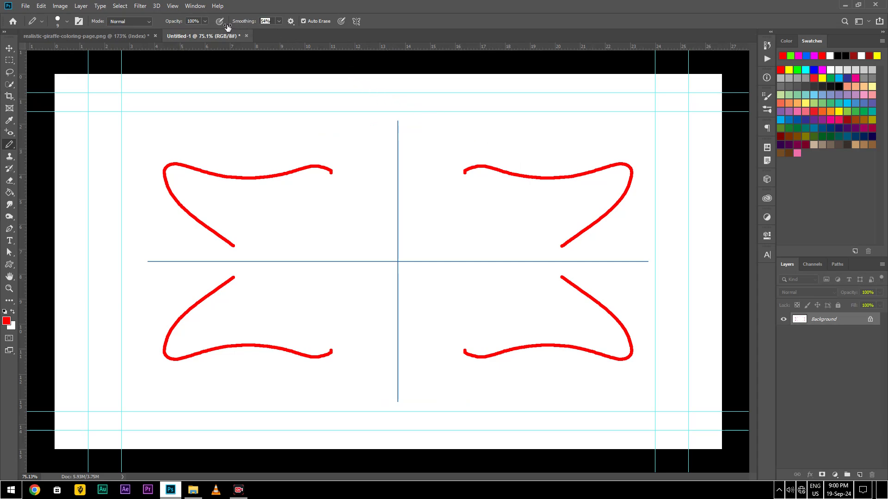
Set Radial symmetry with 5 segments and test it with a red stroke, then undo it
click(357, 21)
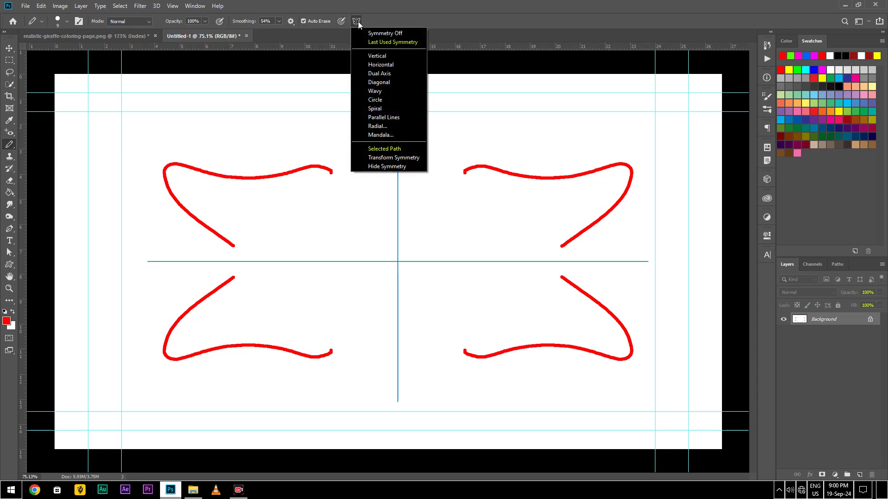
click(379, 126)
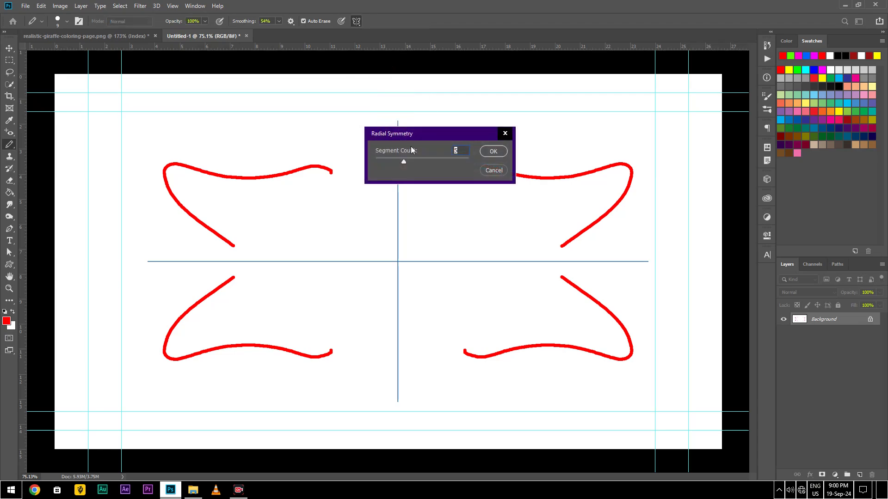
key(Return)
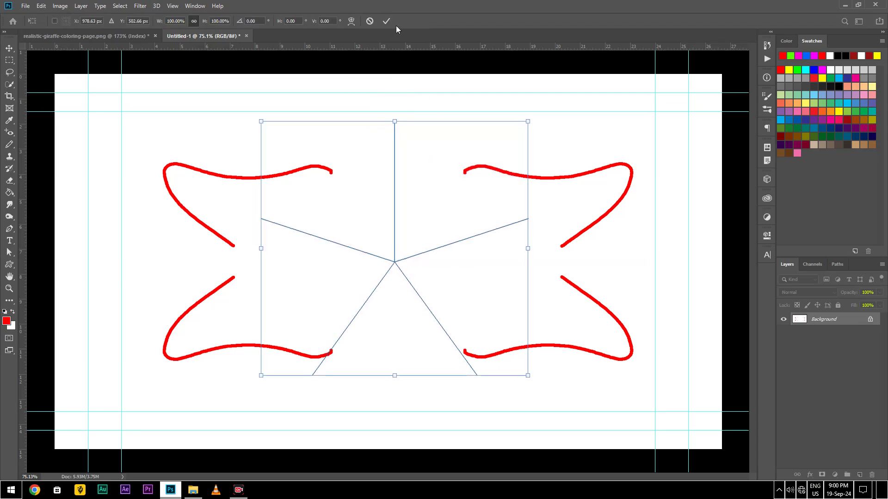
click(386, 20)
drag(441, 197, 555, 195)
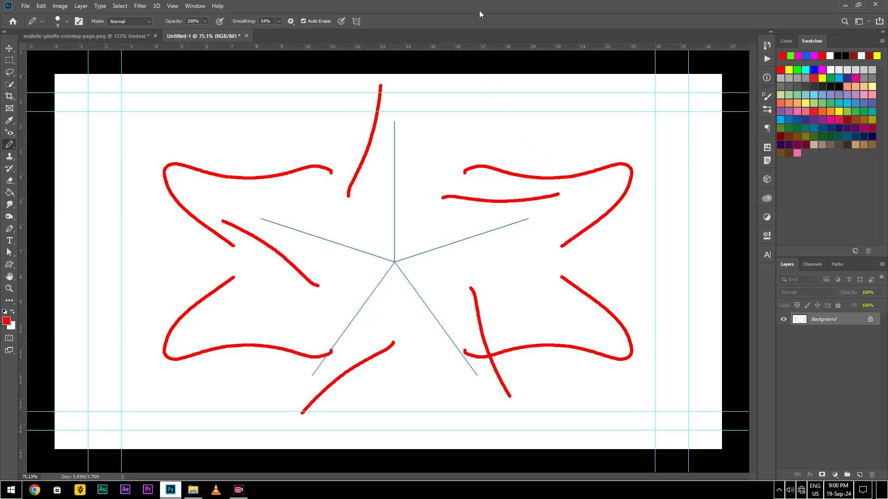
key(ctrl+z)
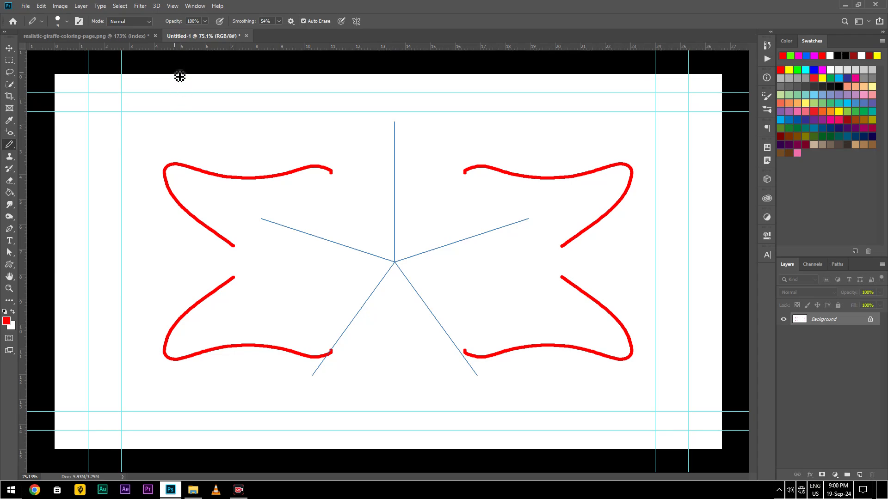
text(37)
Draw further radially repeated test strokes and undo each one
drag(140, 32, 138, 31)
mouse_move(425, 150)
mouse_down()
mouse_move(472, 186)
mouse_move(487, 187)
mouse_up()
drag(536, 200, 563, 197)
key(ctrl+z)
drag(413, 177, 556, 199)
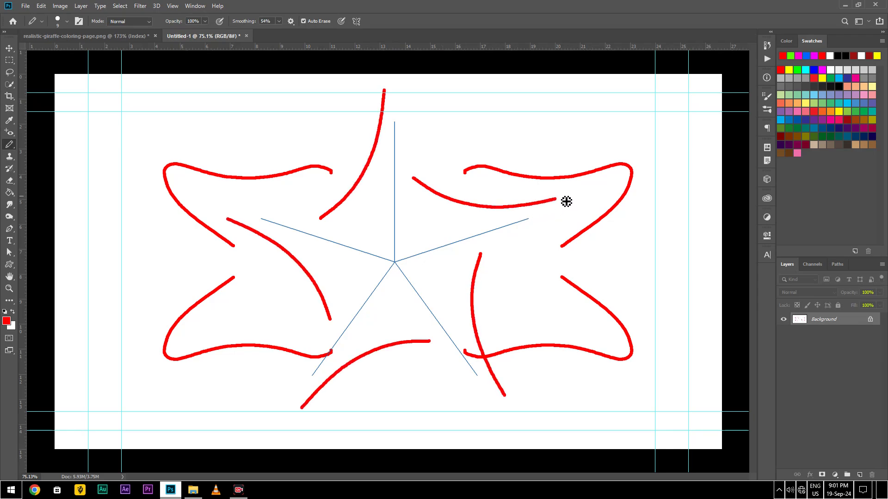
key(ctrl+z)
key(ctrl+z)
key(ctrl+z)
key(ctrl+z)
key(ctrl+z)
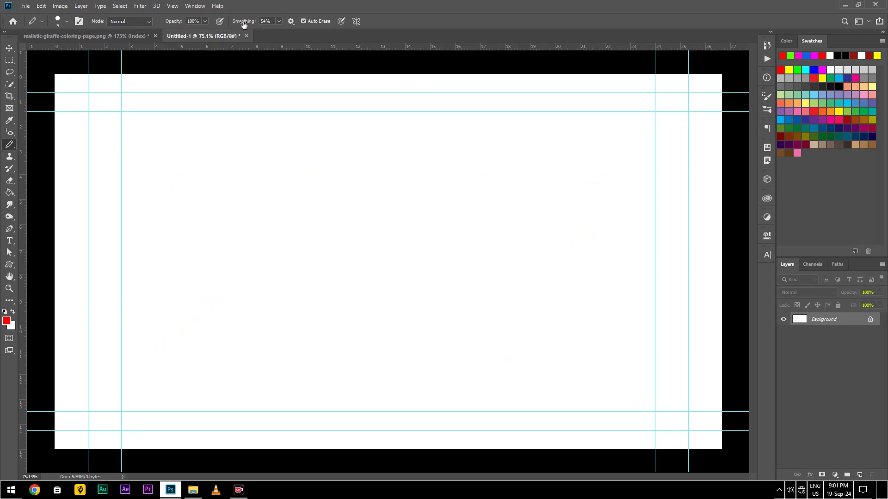
Turn off the pencil's Auto Erase and switch symmetry to Circle
click(291, 22)
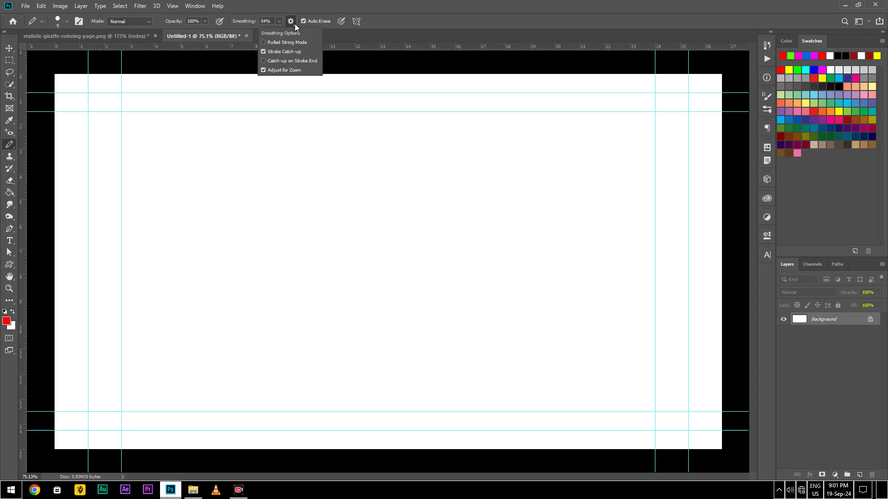
click(319, 21)
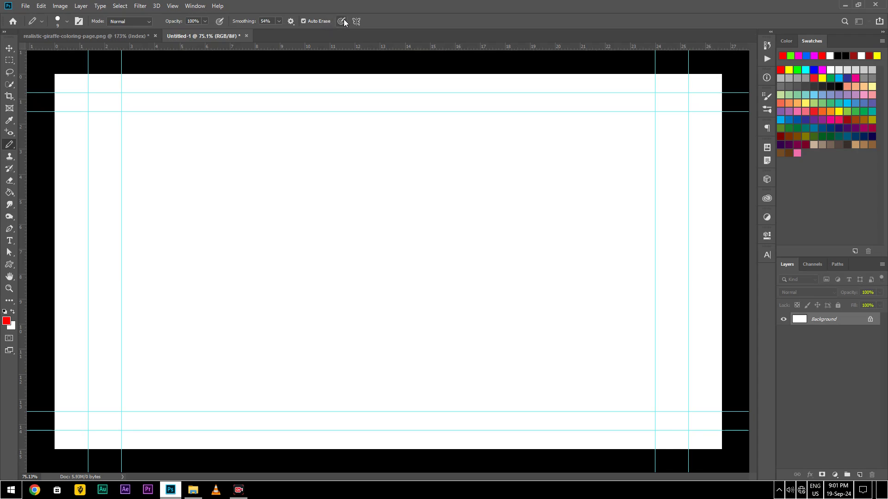
click(356, 21)
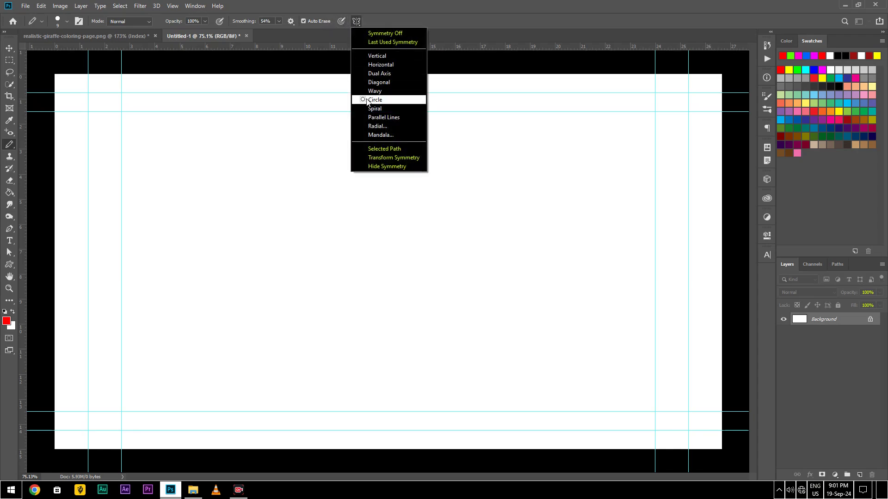
click(375, 100)
click(388, 23)
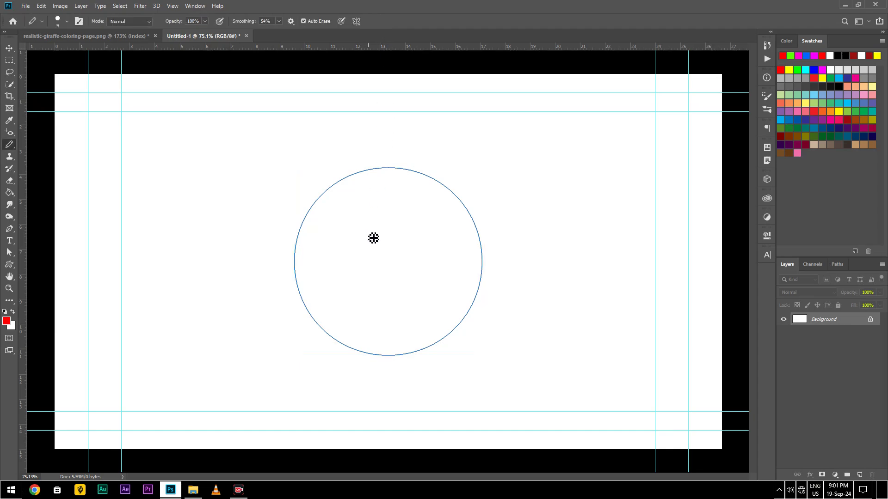
Draw a red ring with circle symmetry, undo it, and set Symmetry to Off
drag(382, 223, 407, 239)
mouse_move(428, 268)
mouse_down()
mouse_move(394, 315)
mouse_move(361, 271)
mouse_move(373, 240)
mouse_move(396, 231)
mouse_move(382, 232)
mouse_up()
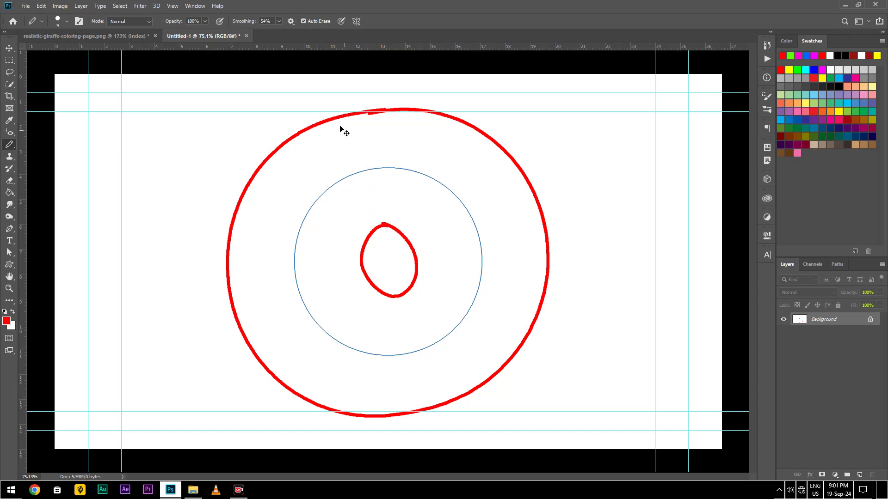
key(ctrl+z)
click(356, 21)
click(362, 21)
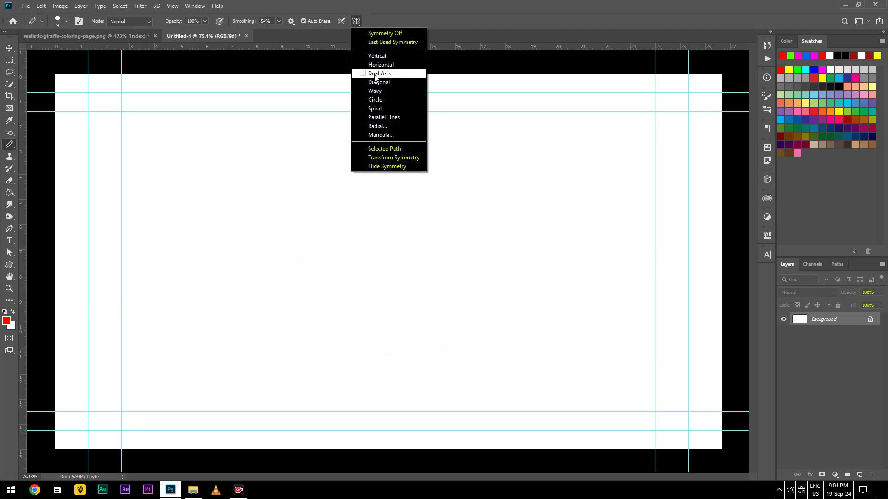
Apply Dual Axis symmetry and draw four mirrored red curves around the axes
click(374, 74)
click(388, 21)
drag(415, 155, 609, 218)
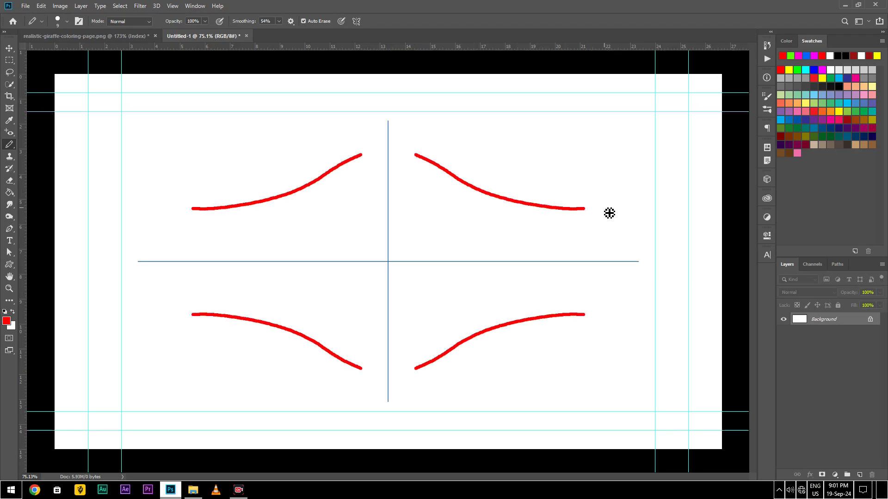
drag(608, 218, 591, 218)
Test Spiral symmetry with a red stroke, undo it, and switch to the giraffe coloring page
click(357, 21)
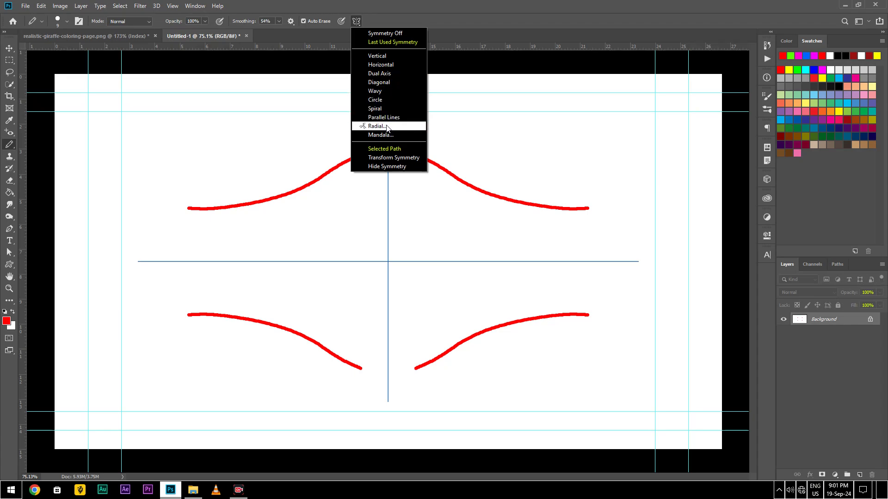
click(384, 109)
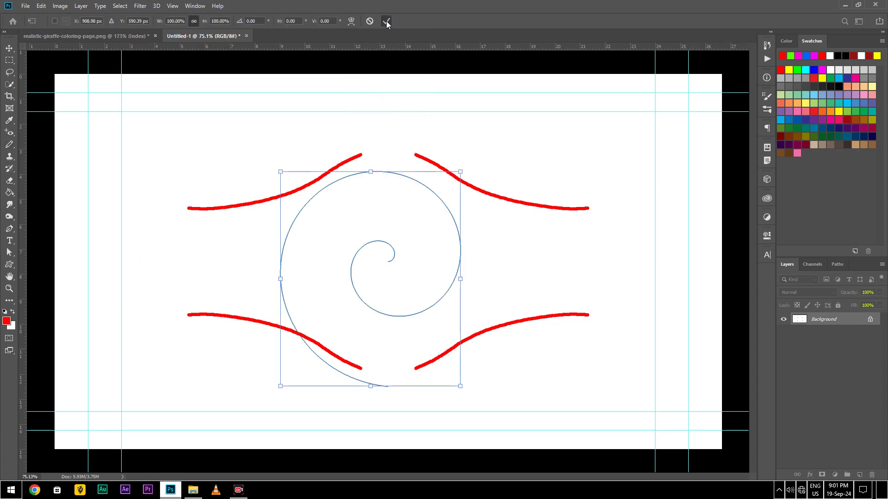
click(387, 21)
mouse_move(416, 240)
mouse_down()
mouse_move(378, 204)
mouse_move(364, 145)
mouse_up()
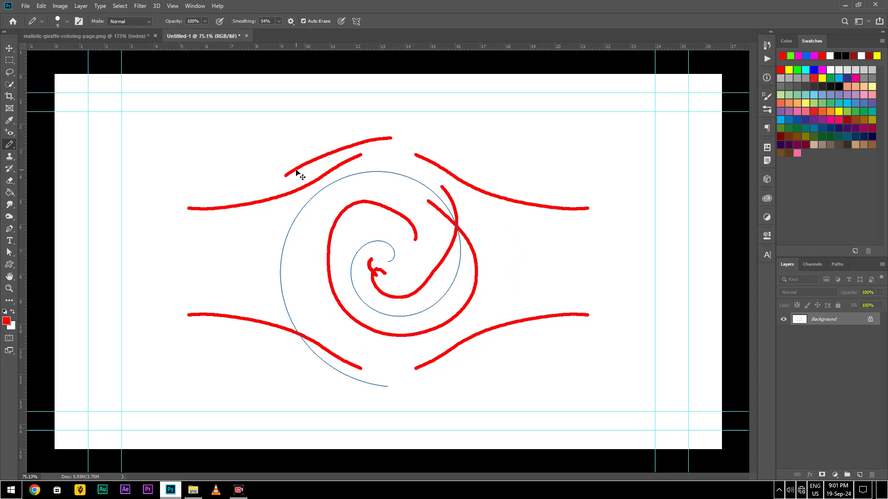
key(ctrl+z)
key(ctrl+z)
key(ctrl+z)
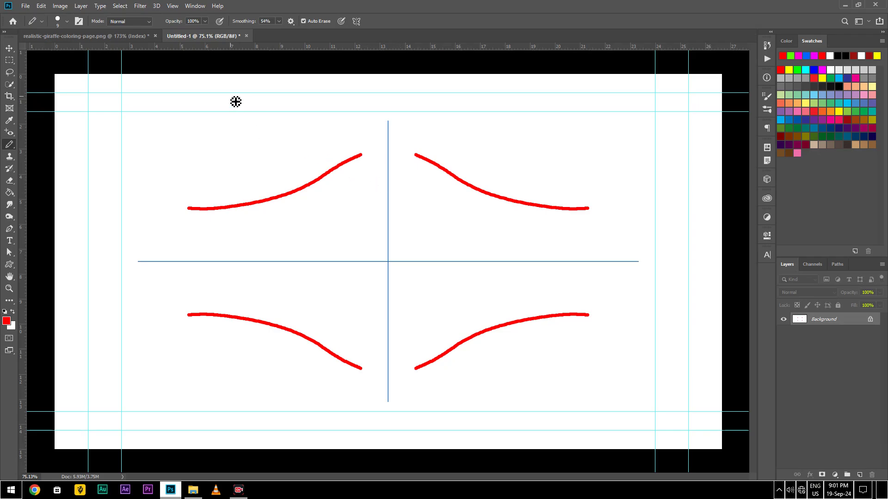
click(77, 35)
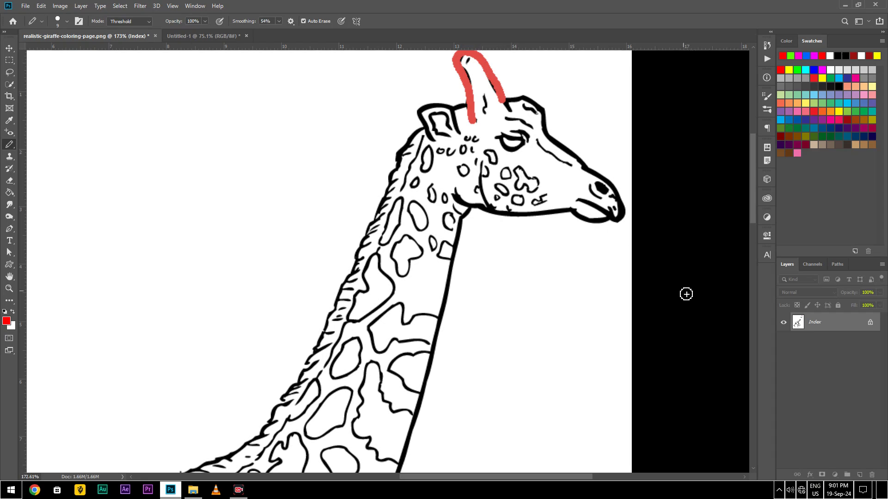
Undo the red horn stroke, set the foreground to magenta, and trace the horn in pink
key(ctrl+z)
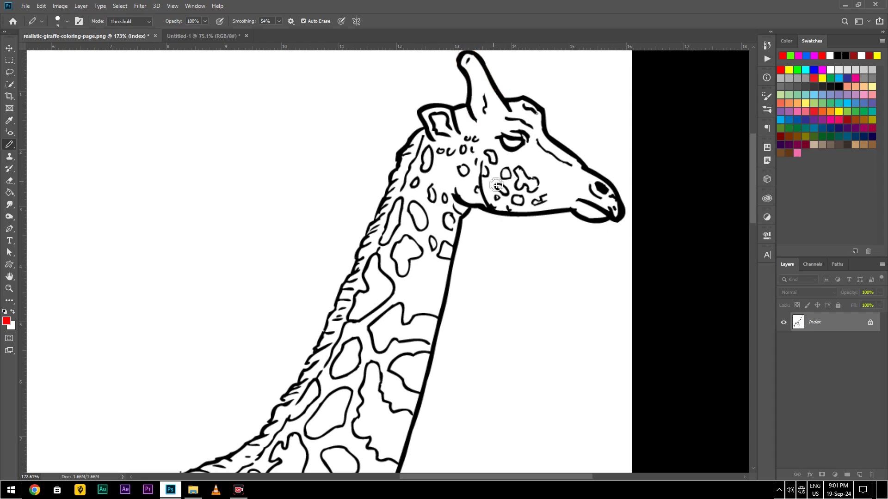
click(6, 321)
drag(728, 265, 727, 257)
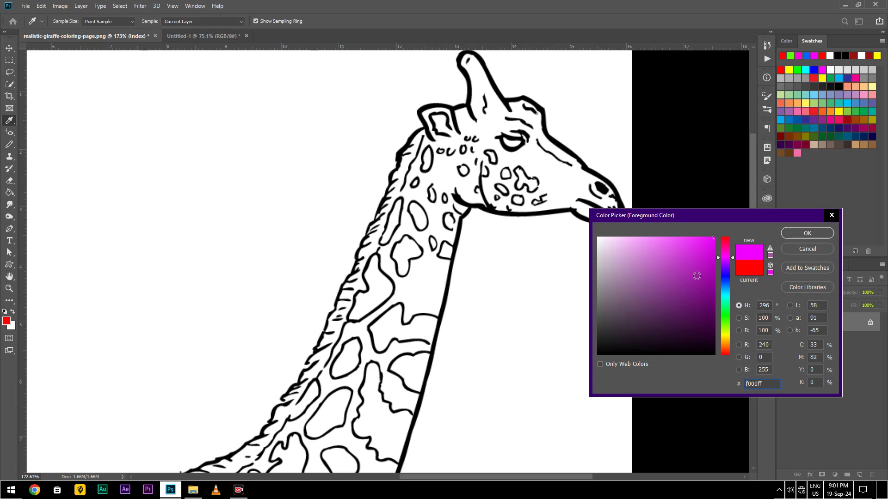
drag(724, 272, 728, 262)
click(790, 232)
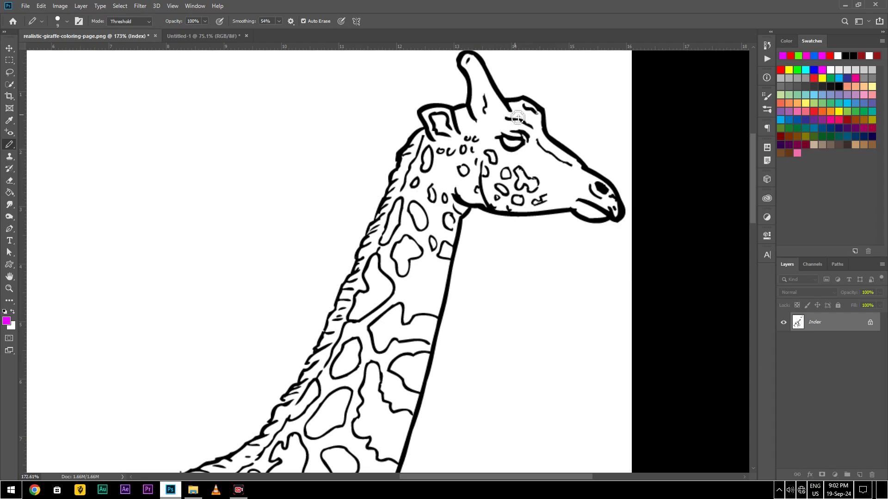
mouse_move(511, 110)
mouse_down()
mouse_move(464, 54)
mouse_move(465, 71)
mouse_up()
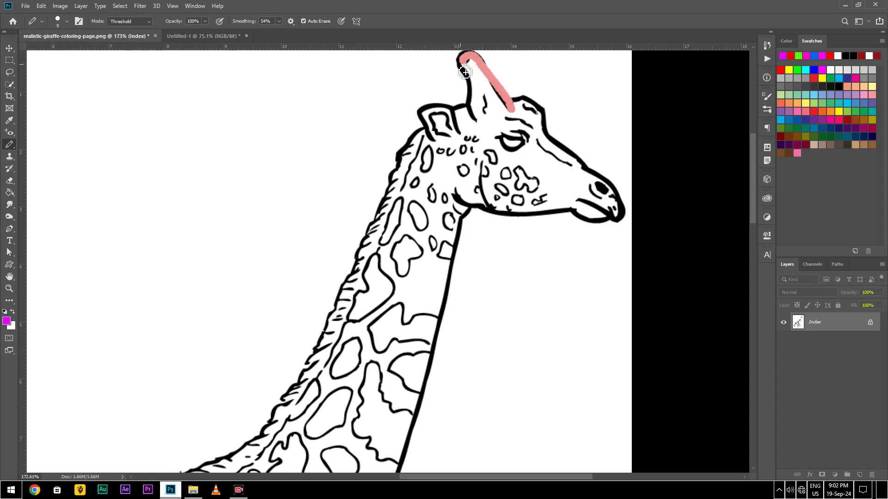
Undo the horn stroke and trace the jaw underside and forehead line in pink
key(super)
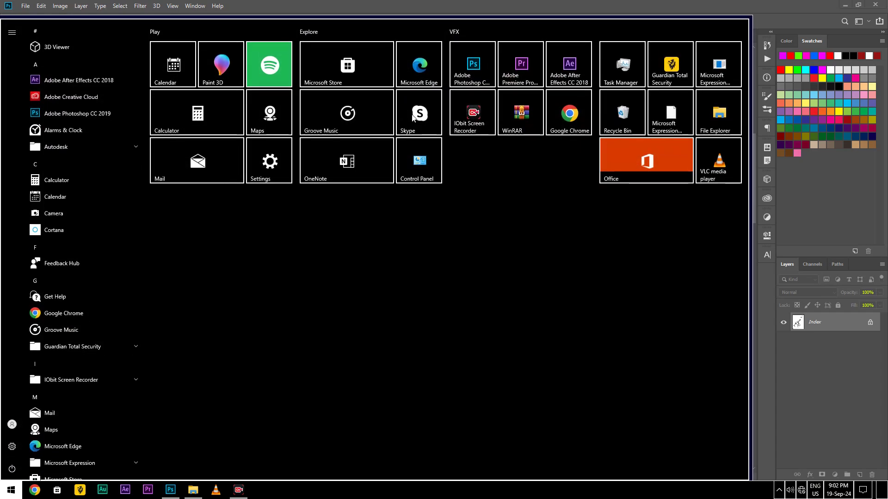
key(super)
key(ctrl+z)
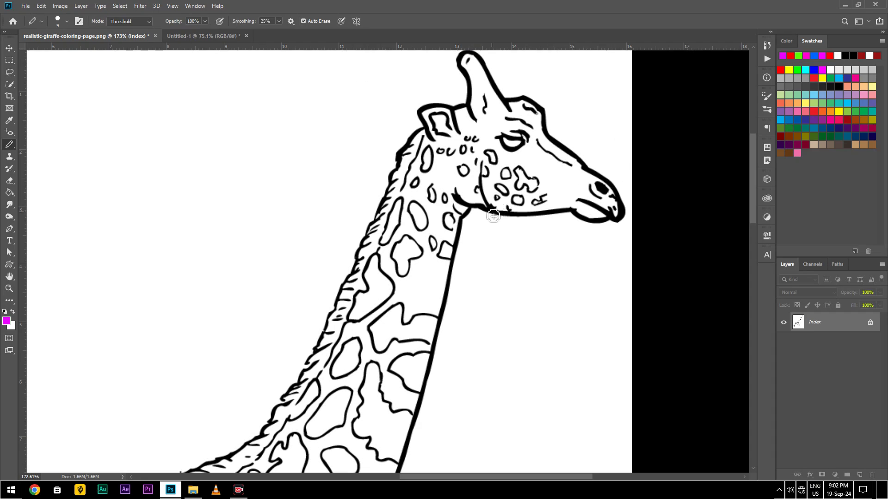
scroll(493, 211, down, 1)
mouse_move(460, 198)
mouse_down()
mouse_move(459, 186)
mouse_move(495, 206)
mouse_move(575, 204)
mouse_move(612, 215)
mouse_move(579, 194)
mouse_move(588, 200)
mouse_up()
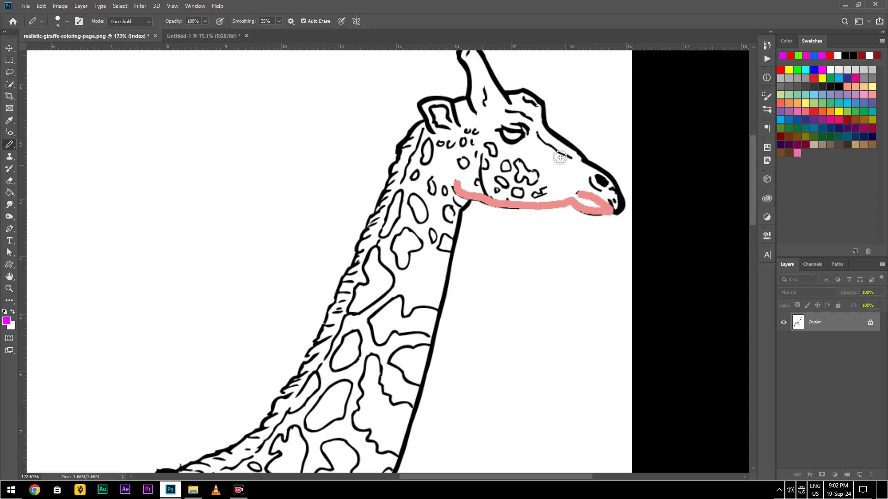
mouse_move(544, 109)
mouse_down()
mouse_move(555, 134)
mouse_move(612, 179)
mouse_move(626, 200)
mouse_move(619, 216)
mouse_move(616, 192)
mouse_move(594, 181)
mouse_up()
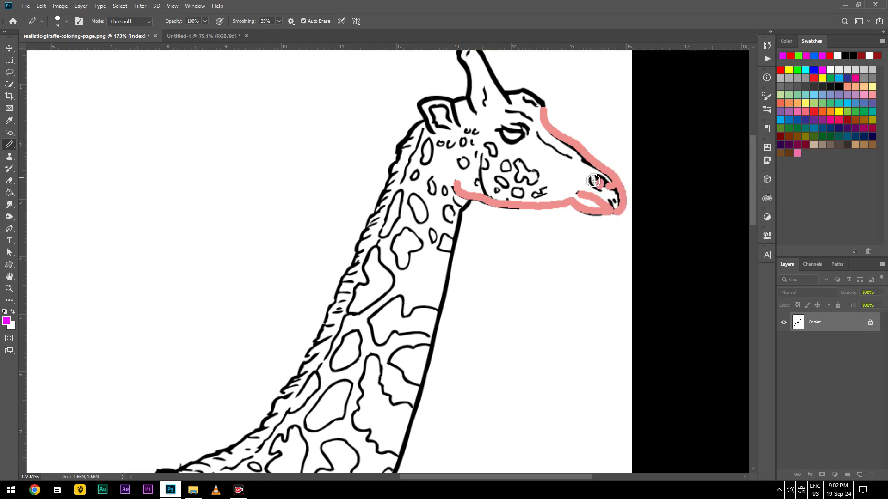
scroll(504, 100, up, 1)
mouse_move(513, 124)
mouse_down()
mouse_move(476, 68)
mouse_move(457, 69)
mouse_move(477, 135)
mouse_move(518, 114)
mouse_move(533, 119)
mouse_up()
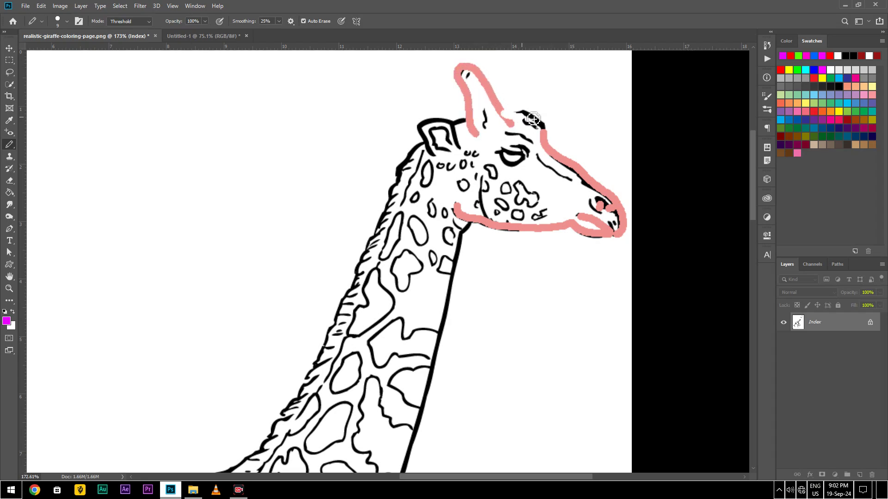
Trace the ear base, inner ear and top of the head outline in pink
click(457, 151)
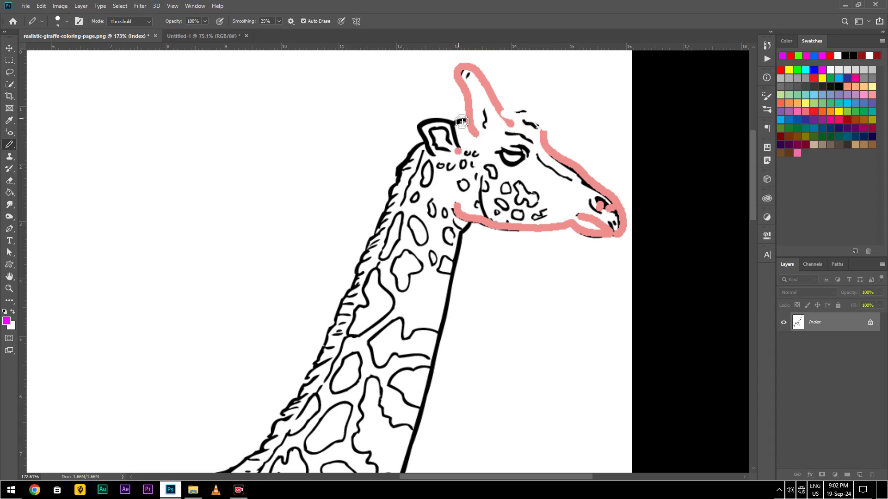
mouse_move(460, 150)
mouse_down()
mouse_move(456, 123)
mouse_move(527, 117)
mouse_move(497, 108)
mouse_up()
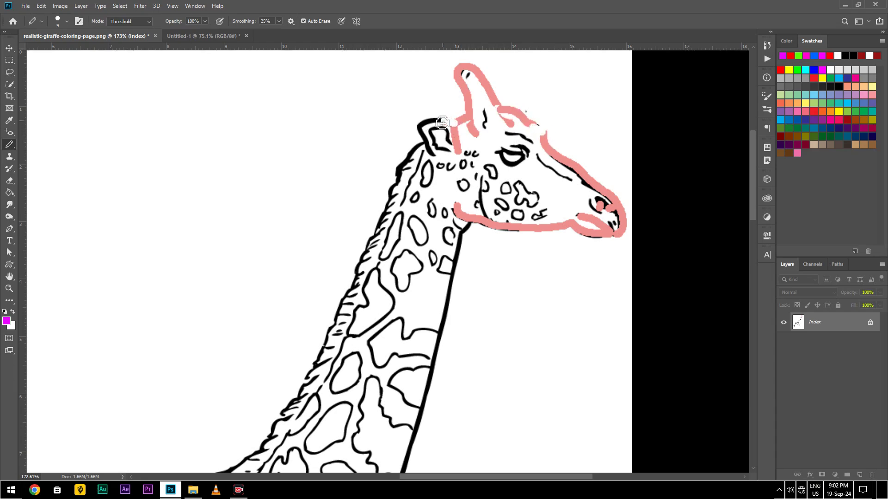
drag(431, 144, 423, 135)
key(ctrl+z)
key(ctrl+z)
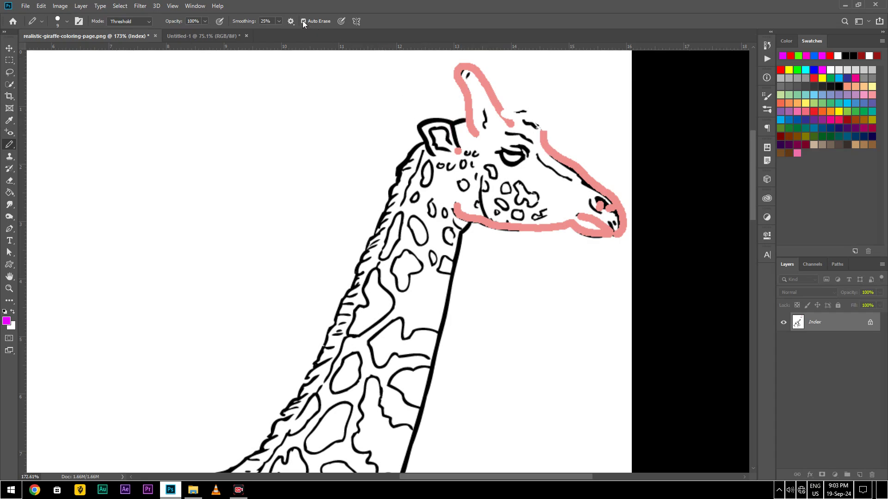
drag(509, 121, 544, 132)
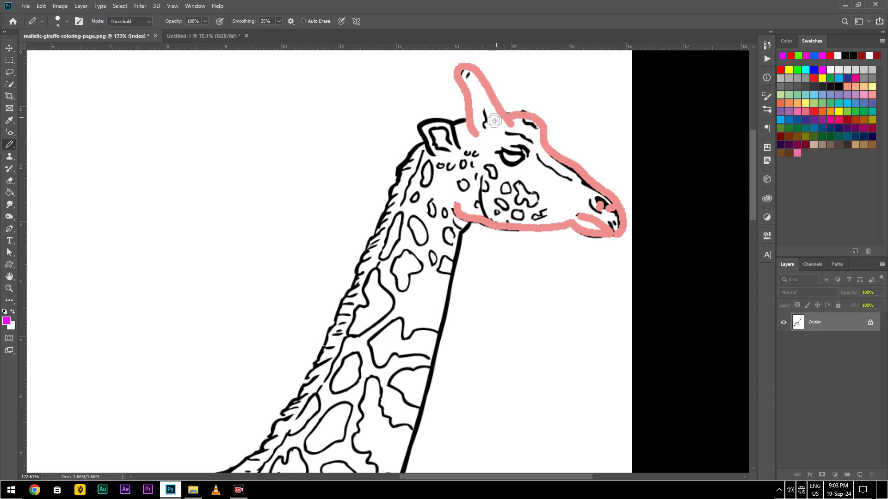
mouse_move(465, 125)
mouse_down()
mouse_move(461, 148)
mouse_move(434, 154)
mouse_up()
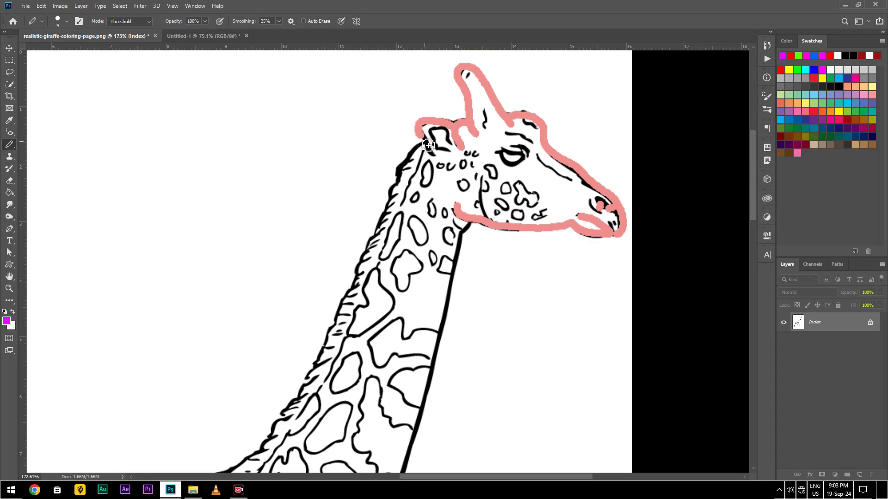
Trace the curve under the eye and the brow line above it in pink
scroll(475, 161, down, 1)
scroll(476, 161, down, 1)
mouse_move(499, 119)
mouse_down()
mouse_move(526, 131)
mouse_move(534, 110)
mouse_move(573, 152)
mouse_up()
click(539, 126)
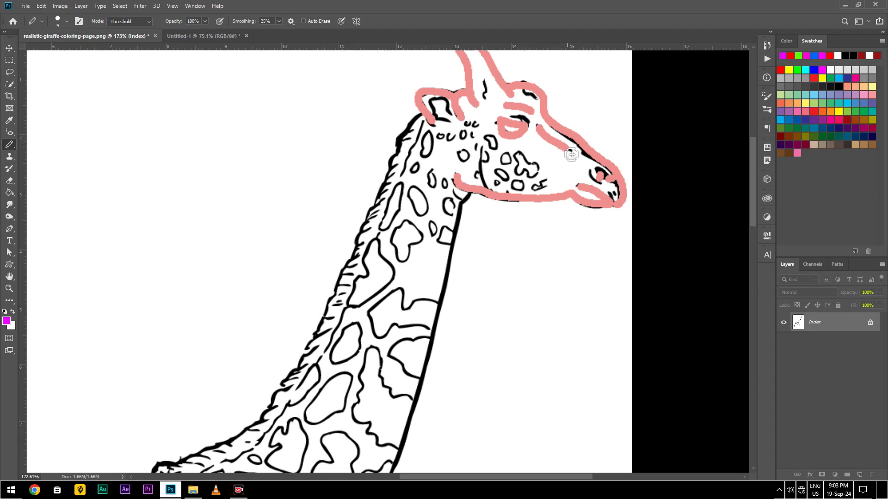
Change the pencil tip size and raise its hardness, then undo a test dab
right_click(573, 155)
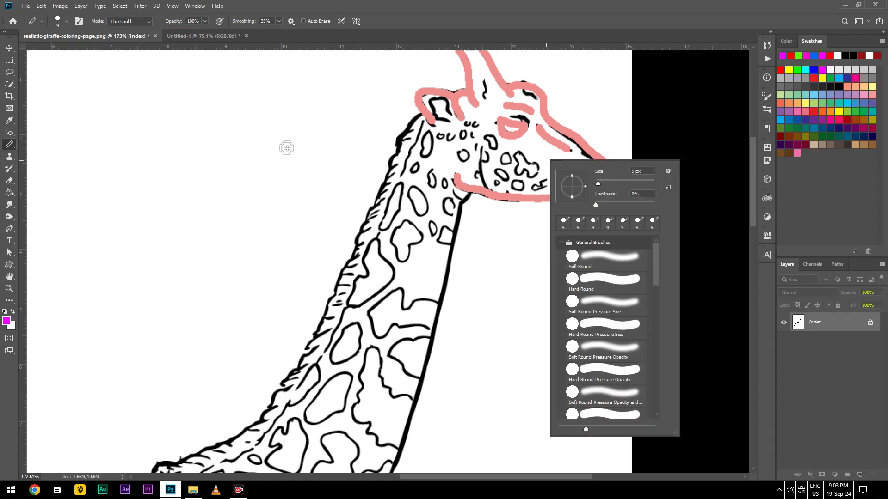
right_click(193, 127)
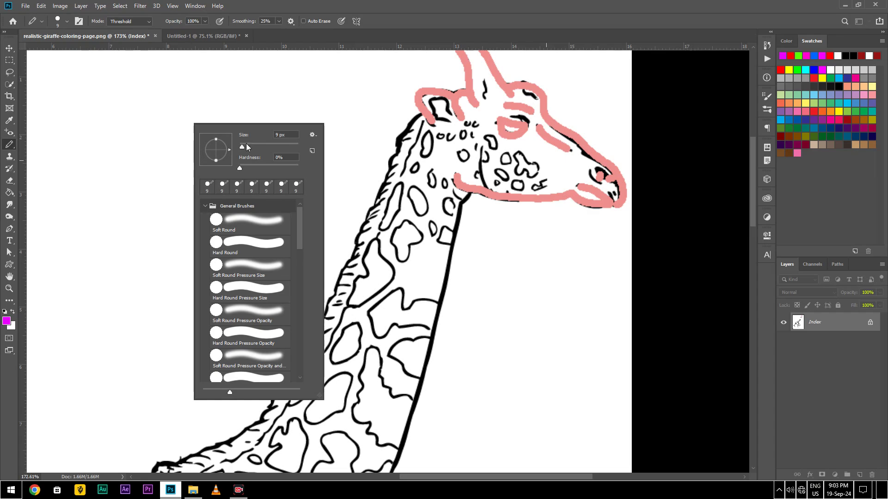
click(242, 167)
drag(265, 172, 292, 172)
drag(293, 93, 327, 106)
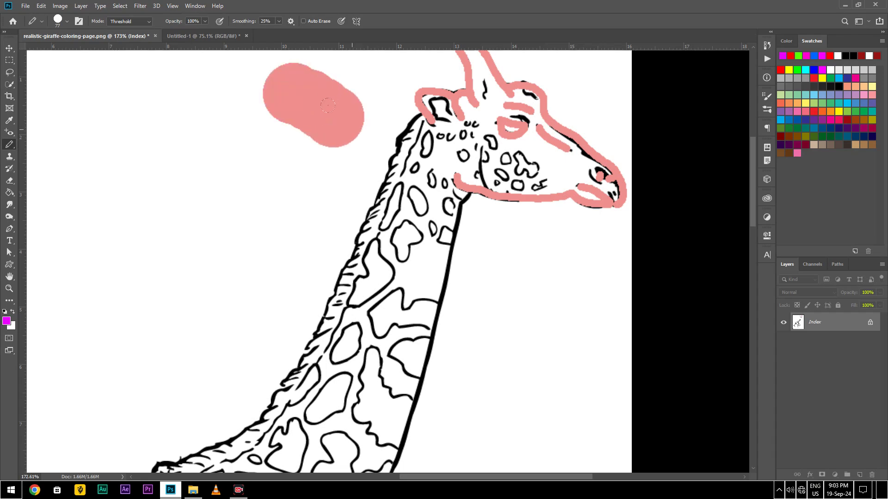
key(ctrl+z)
Settle the tip at 100% hardness and undo the remaining test strokes
right_click(271, 134)
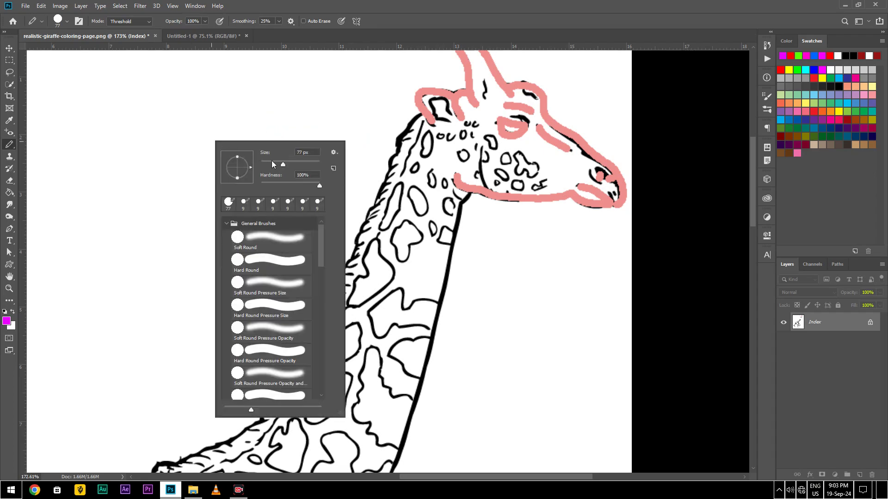
drag(266, 183, 257, 183)
mouse_move(149, 164)
mouse_down()
mouse_move(185, 164)
mouse_move(196, 145)
mouse_up()
key(ctrl+z)
right_click(188, 167)
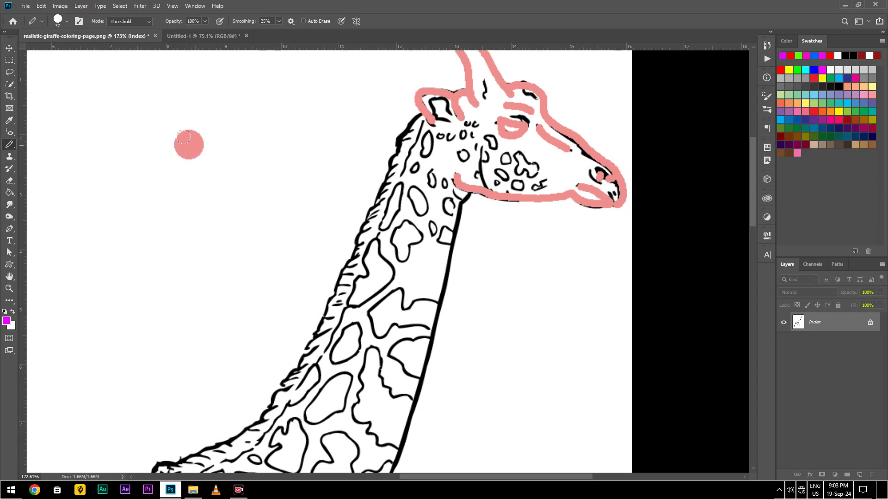
key(ctrl+z)
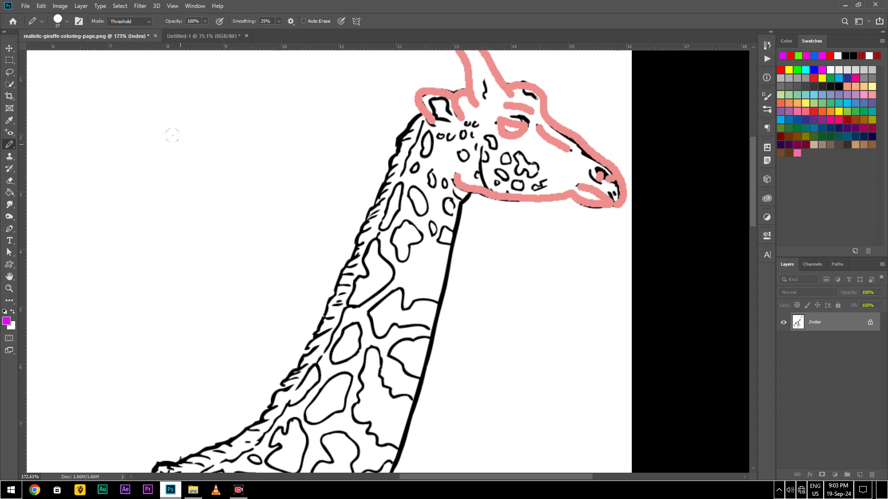
Shrink the pencil to 7 px and draw a pink line down the giraffe's cheek
right_click(180, 139)
drag(234, 163, 227, 162)
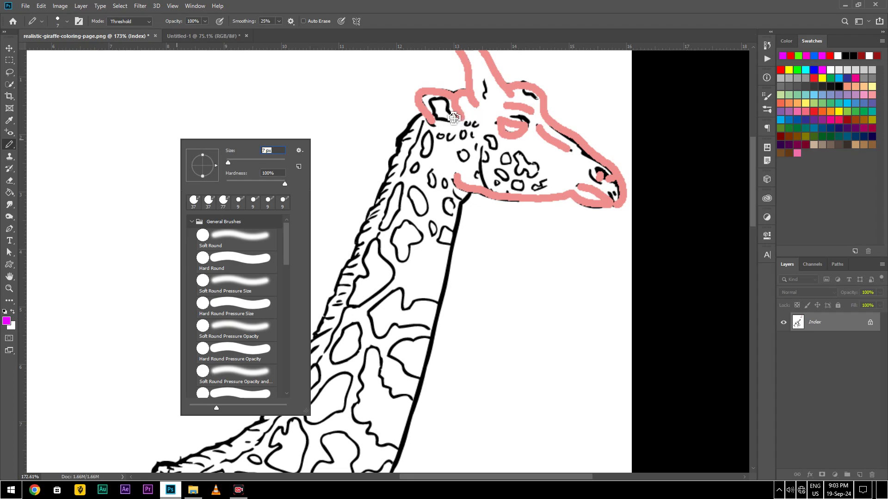
key(Return)
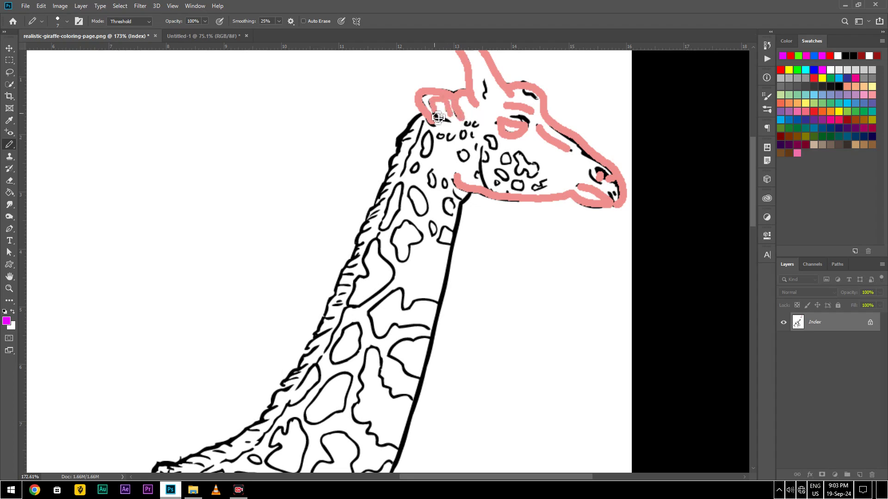
drag(489, 153, 499, 179)
Zoom the view onto the spots on the giraffe's body
alt+scroll(578, 157, down, 2)
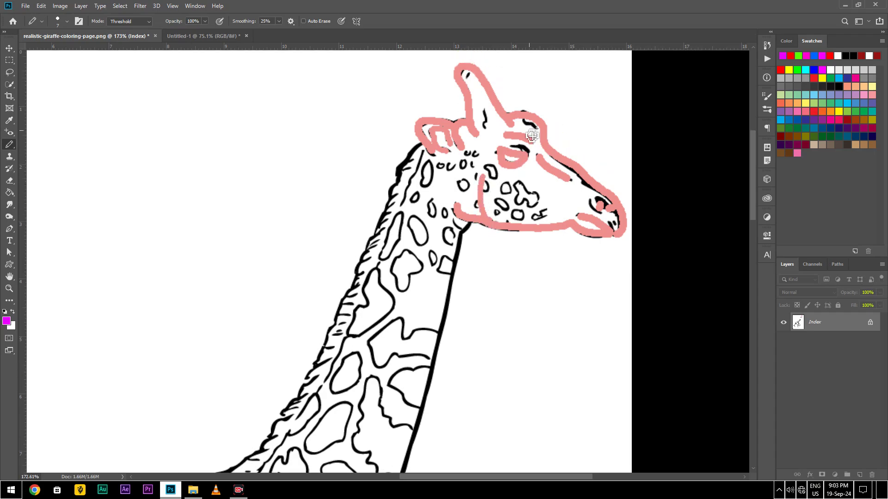
alt+scroll(580, 153, down, 2)
scroll(494, 151, down, 2)
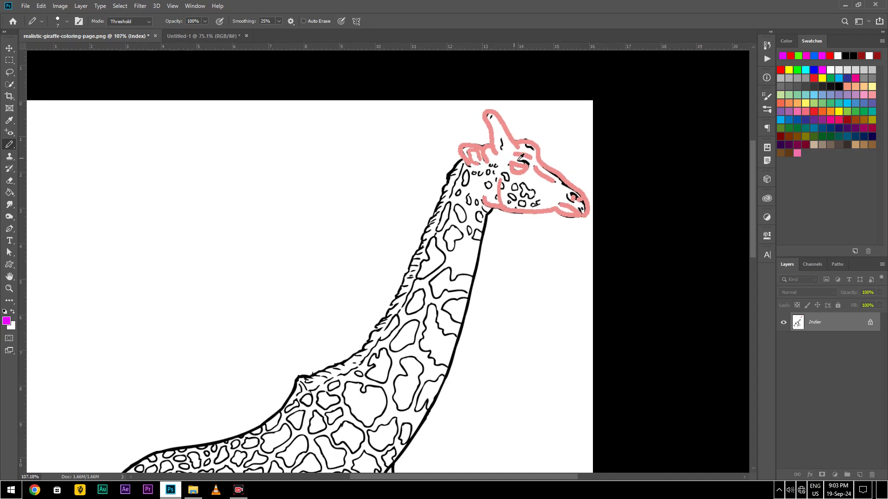
scroll(508, 162, down, 2)
scroll(509, 162, down, 1)
scroll(345, 259, up, 4)
alt+scroll(345, 259, up, 2)
alt+scroll(356, 278, up, 2)
alt+scroll(360, 291, up, 1)
alt+scroll(363, 293, up, 1)
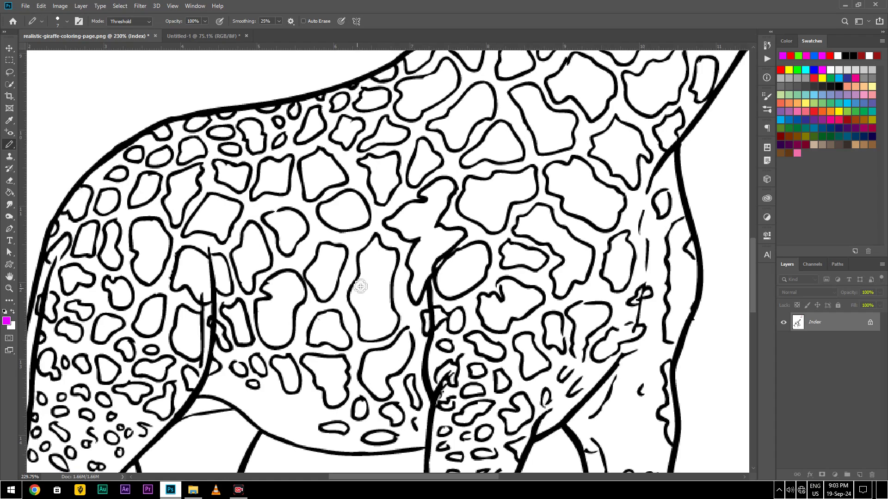
Outline the tall body spot, its neighbours, and a small higher spot in pink
mouse_move(386, 245)
mouse_down()
mouse_move(395, 306)
mouse_move(362, 341)
mouse_move(364, 248)
mouse_move(379, 238)
mouse_move(353, 191)
mouse_move(325, 203)
mouse_move(319, 217)
mouse_move(356, 232)
mouse_move(369, 220)
mouse_up()
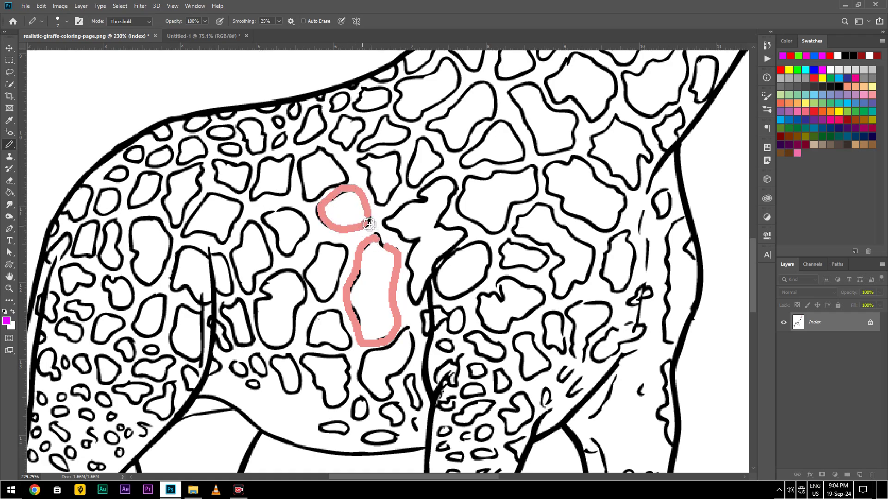
mouse_move(442, 267)
mouse_down()
mouse_move(462, 246)
mouse_move(483, 241)
mouse_move(490, 254)
mouse_move(489, 279)
mouse_move(467, 296)
mouse_move(444, 300)
mouse_move(431, 278)
mouse_move(437, 266)
mouse_up()
mouse_move(435, 309)
mouse_down()
mouse_move(423, 414)
mouse_move(455, 368)
mouse_up()
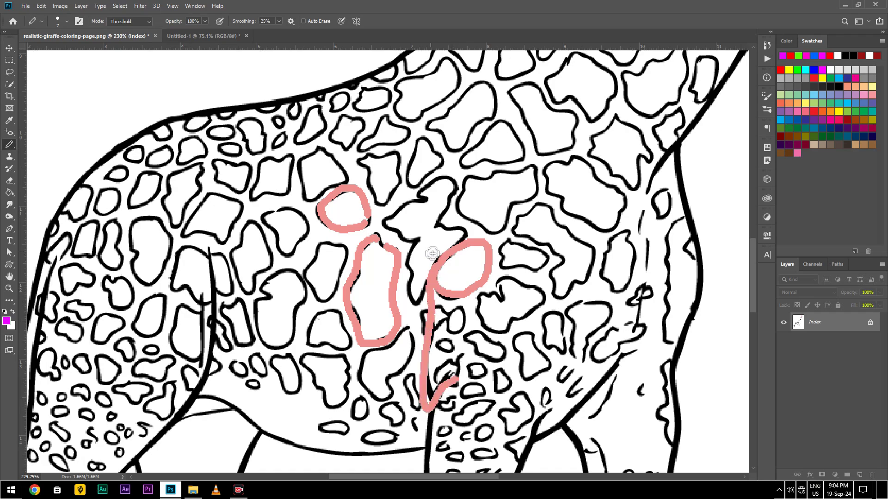
mouse_move(418, 239)
mouse_down()
mouse_move(390, 228)
mouse_move(395, 214)
mouse_move(446, 177)
mouse_move(448, 217)
mouse_move(421, 246)
mouse_move(415, 239)
mouse_up()
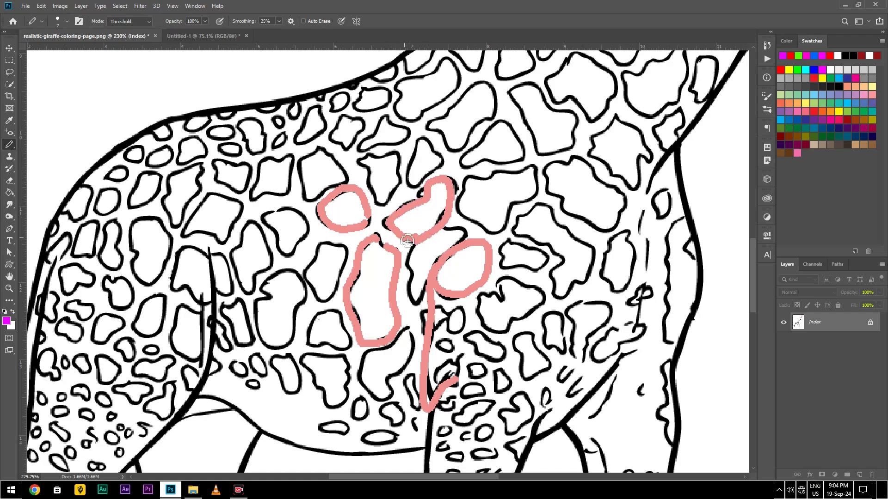
mouse_move(409, 170)
mouse_down()
mouse_move(411, 151)
mouse_move(428, 135)
mouse_move(440, 160)
mouse_move(423, 178)
mouse_move(413, 172)
mouse_up()
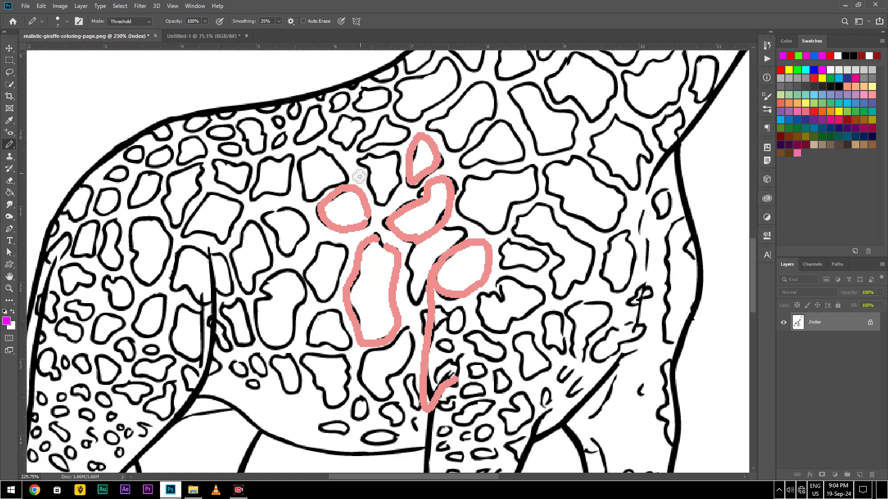
mouse_move(336, 133)
mouse_down()
mouse_move(360, 117)
mouse_move(358, 147)
mouse_move(328, 146)
mouse_up()
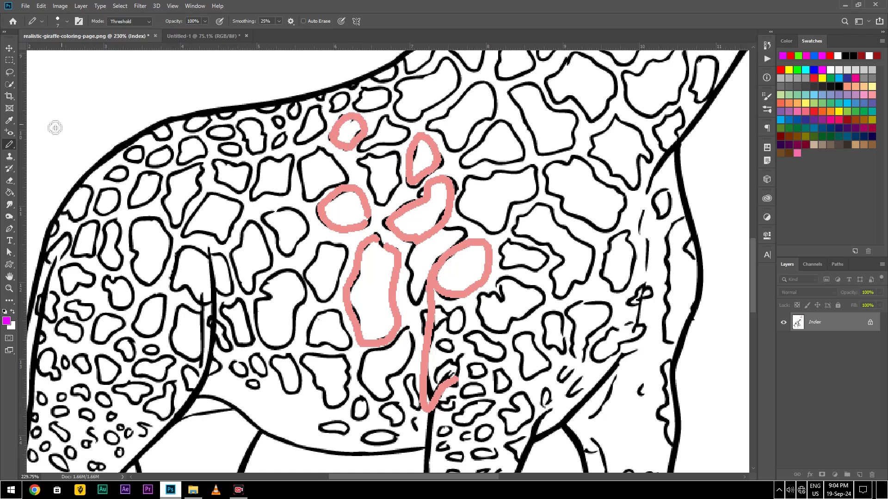
click(10, 193)
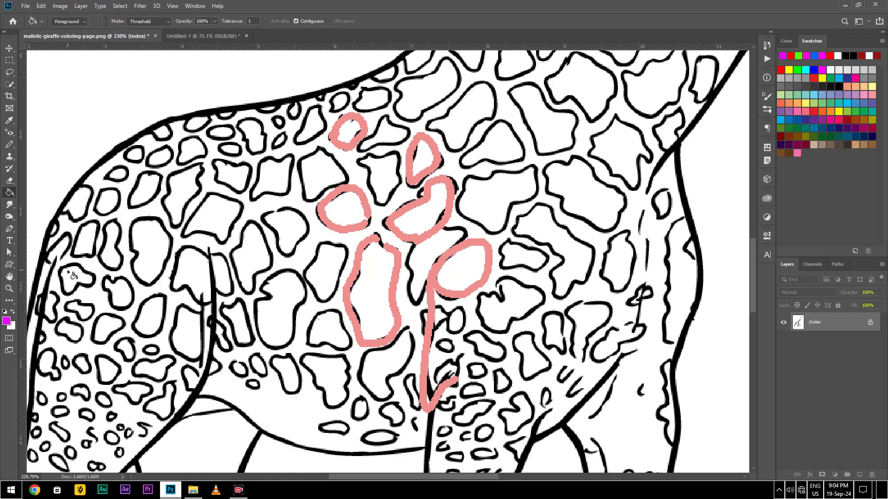
Set the foreground to pure red (ff0000) and recolour three pink spot outlines red
right_click(9, 193)
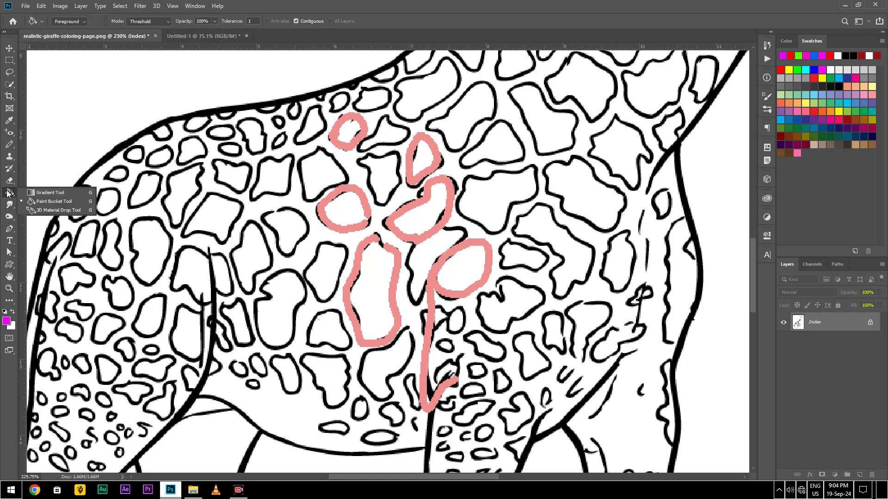
click(6, 321)
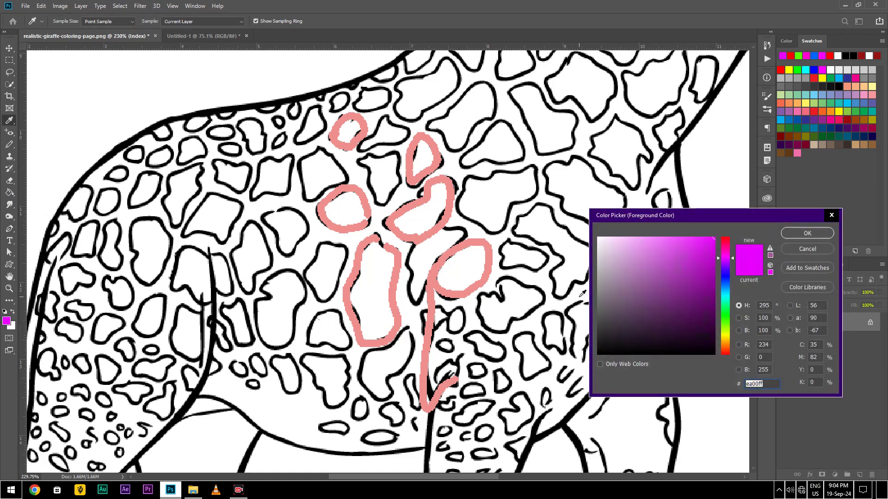
click(725, 237)
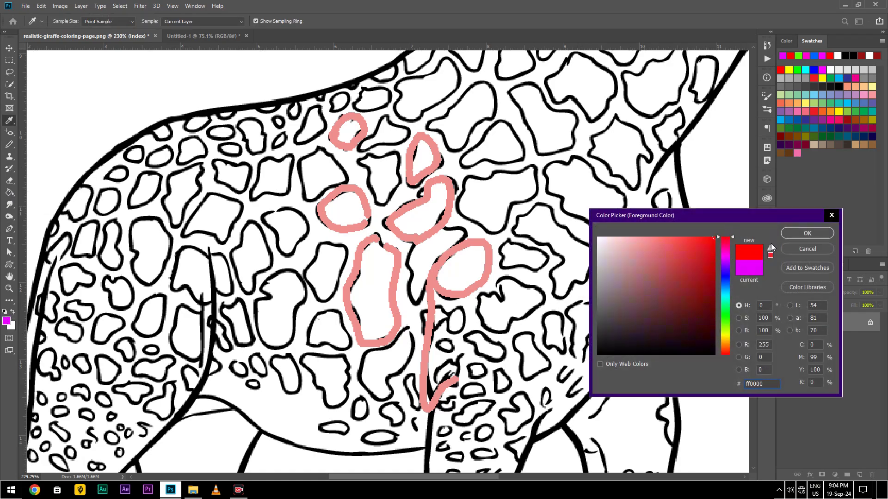
click(806, 233)
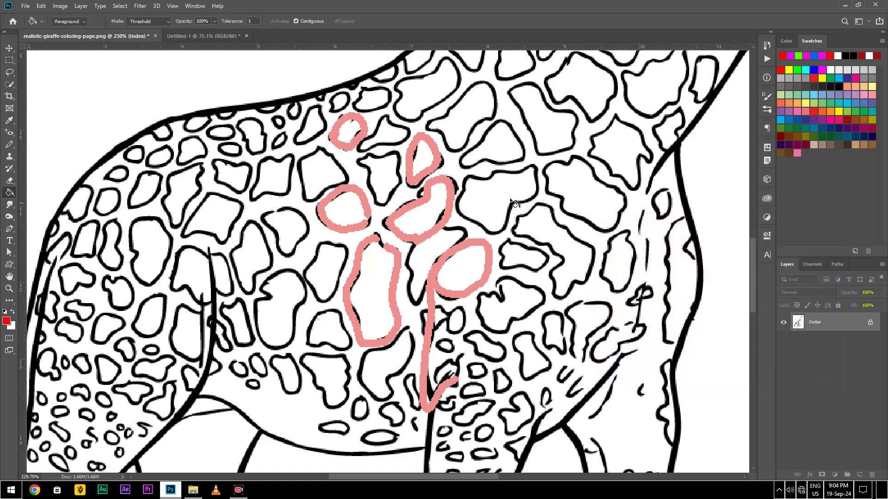
click(451, 194)
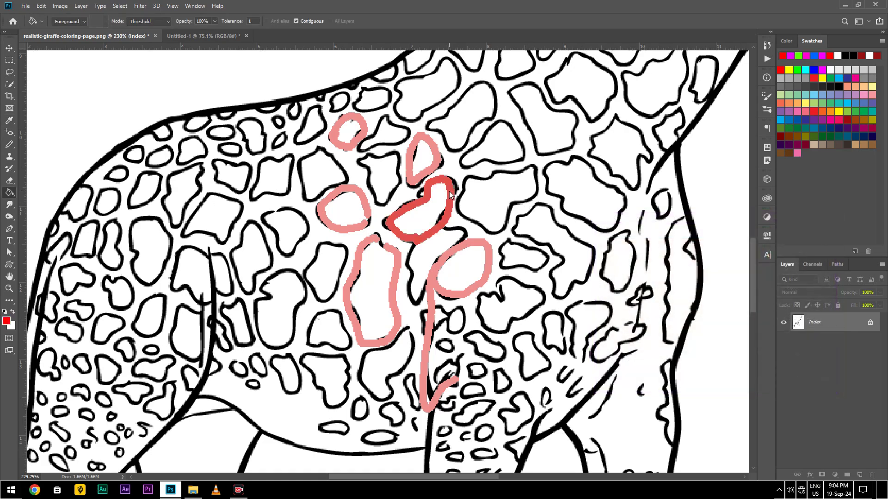
click(481, 242)
click(396, 267)
Fill the two white spots to the right of the outlines solid red
alt+scroll(393, 266, up, 2)
alt+scroll(386, 266, up, 2)
alt+scroll(386, 266, up, 2)
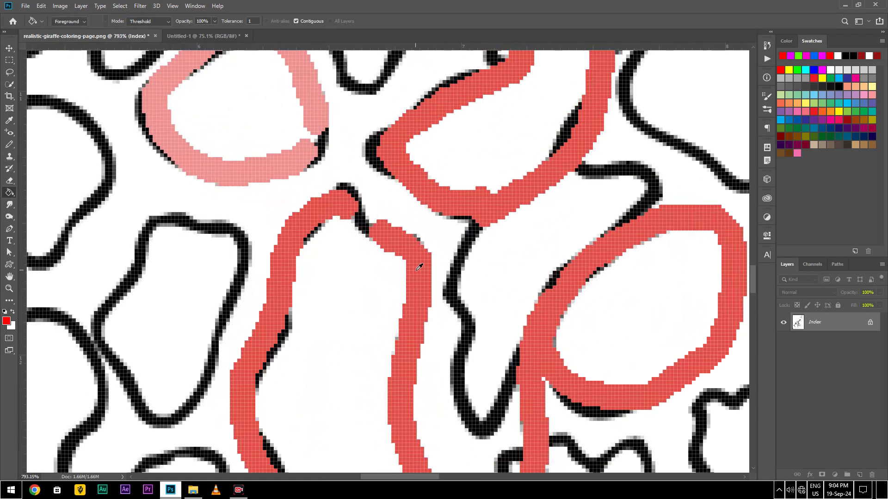
alt+scroll(453, 253, up, 2)
alt+scroll(453, 254, up, 2)
alt+scroll(430, 248, up, 2)
alt+scroll(434, 244, up, 2)
alt+scroll(438, 240, down, 1)
alt+scroll(434, 238, down, 2)
alt+scroll(432, 236, down, 1)
alt+scroll(433, 237, down, 2)
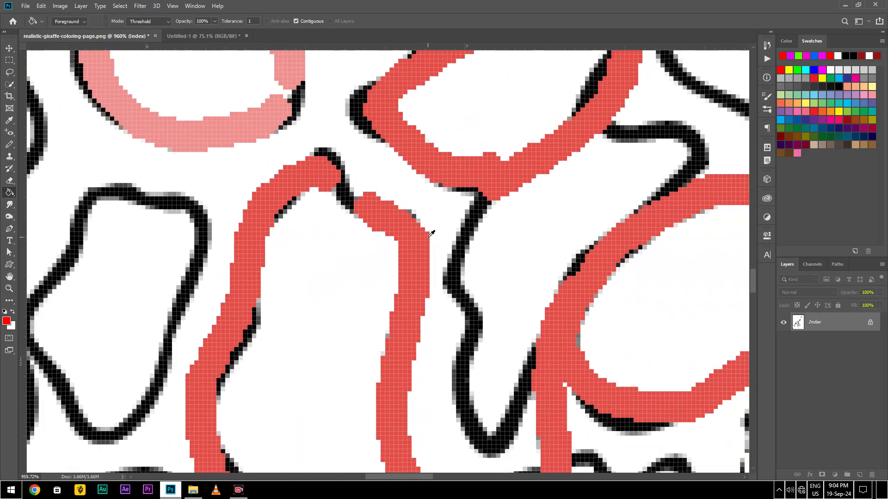
alt+scroll(434, 239, down, 2)
alt+scroll(437, 242, down, 2)
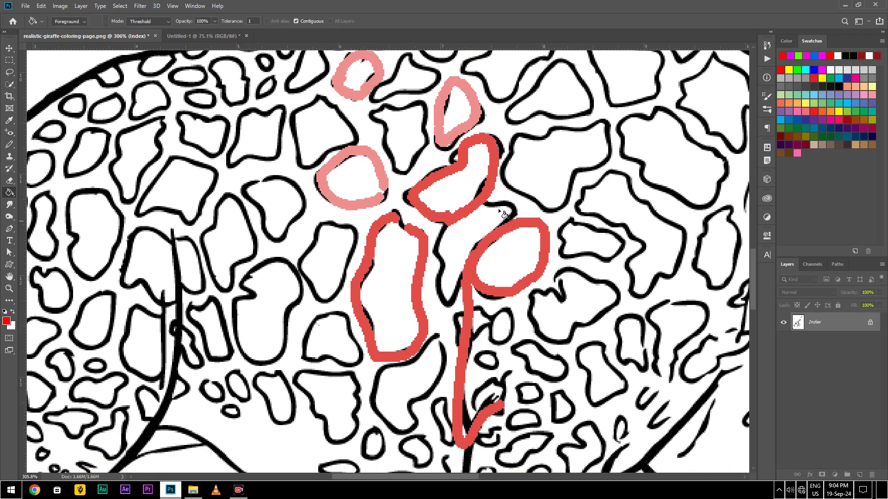
click(541, 163)
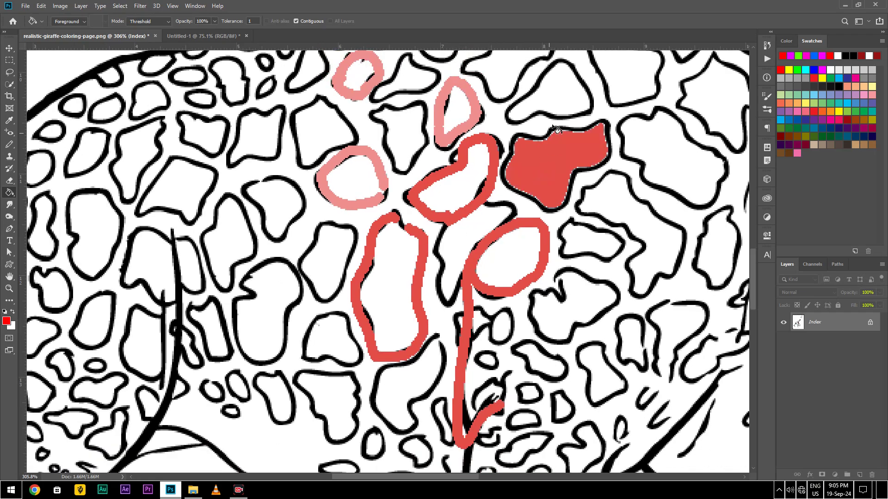
click(661, 159)
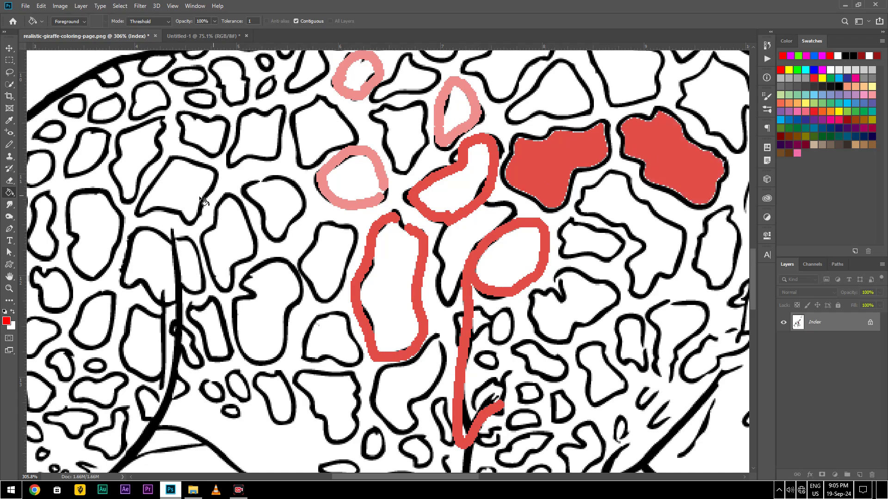
click(7, 321)
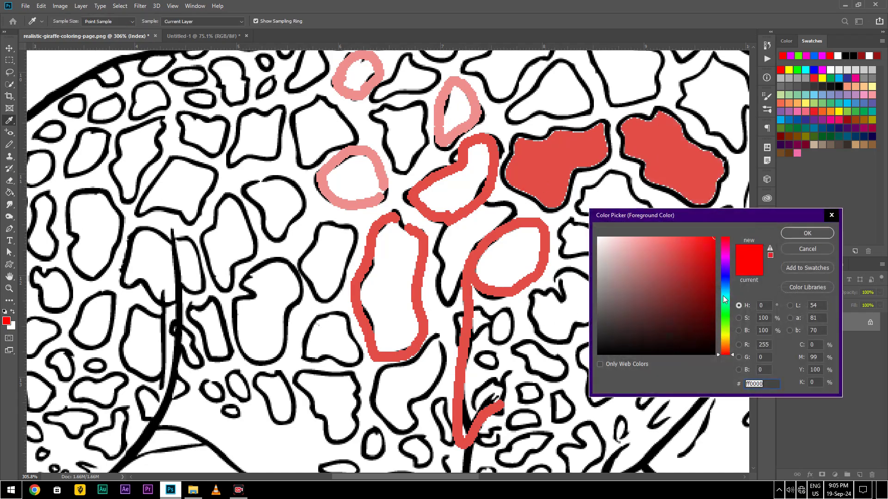
Set the foreground to blue (0078ff) and fill the area around the spots
drag(725, 300, 725, 286)
click(802, 233)
click(266, 202)
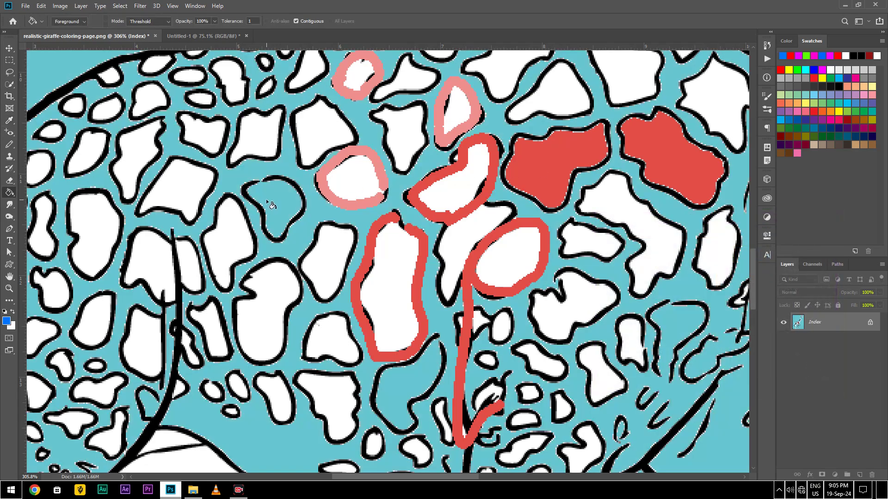
scroll(266, 201, down, 1)
scroll(267, 202, down, 1)
scroll(268, 200, down, 1)
scroll(269, 198, down, 1)
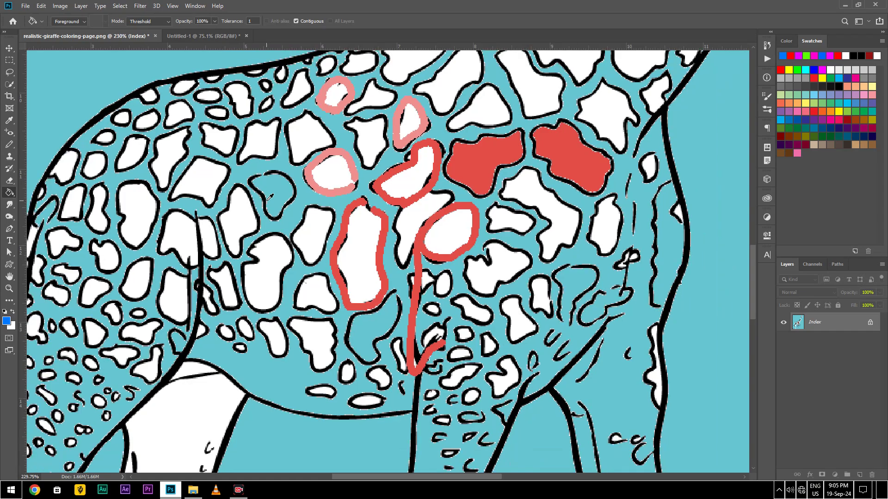
Fill two white spots and the left spot's pink outline with blue
click(303, 234)
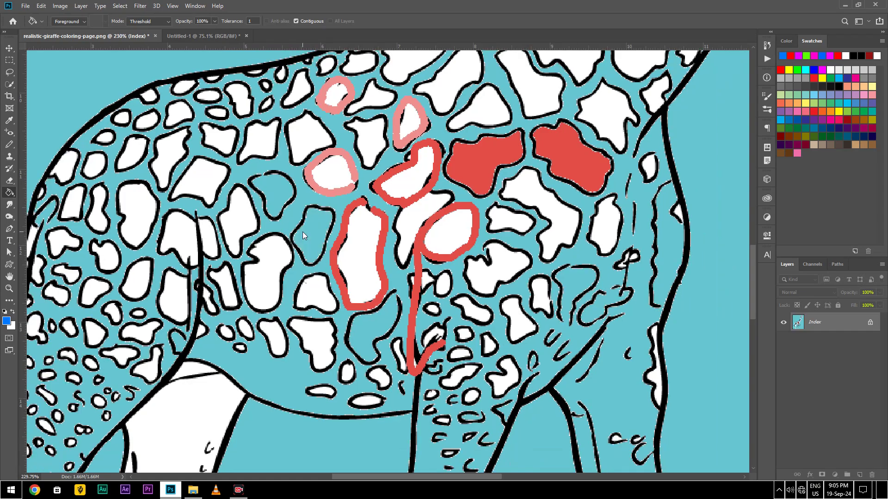
click(270, 271)
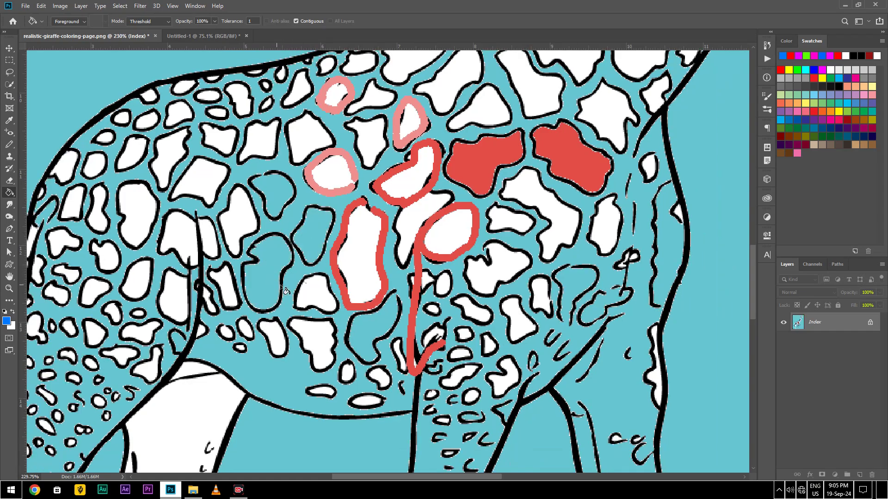
click(347, 154)
click(6, 321)
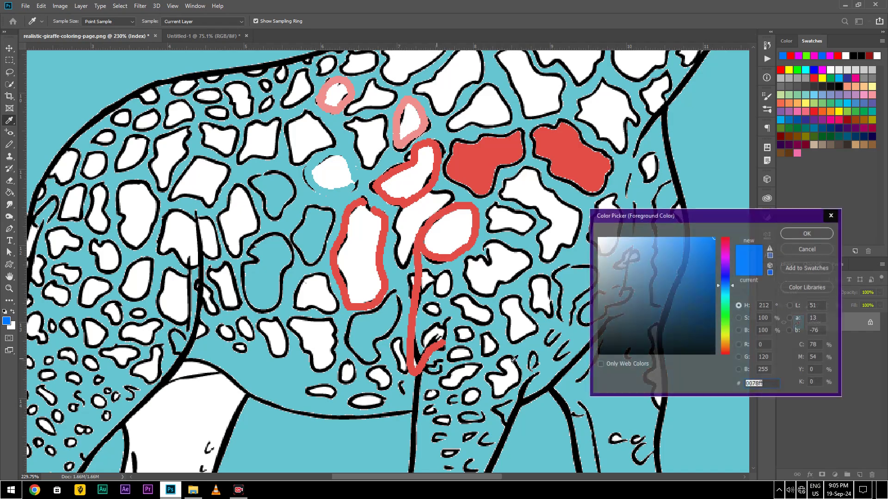
Set the foreground colour to yellow and recolour two pink outlines and the solid red spot yellow
drag(724, 355, 725, 335)
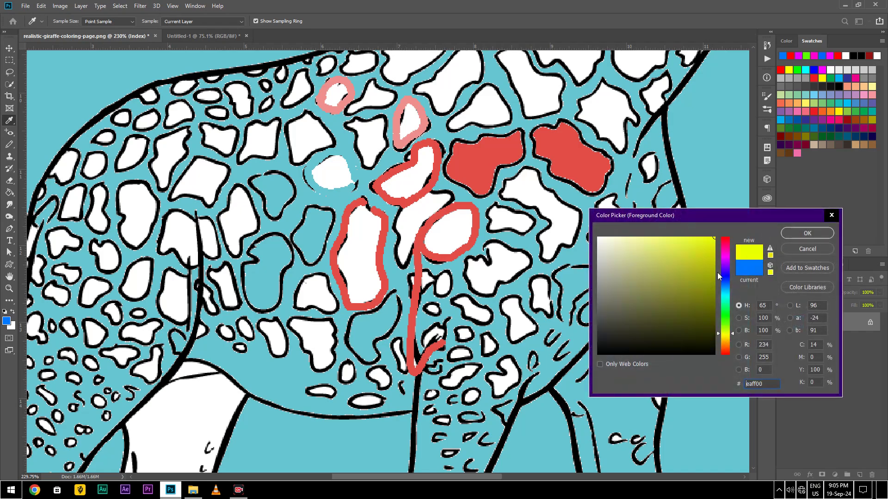
click(822, 234)
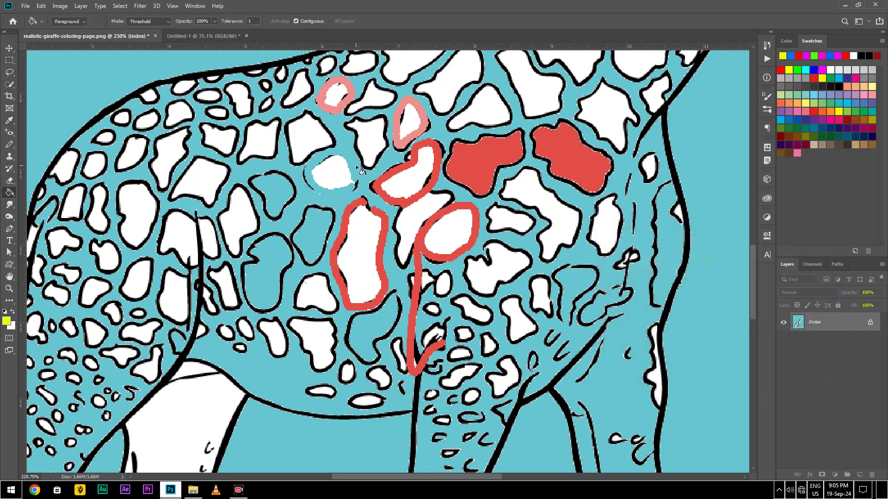
click(326, 106)
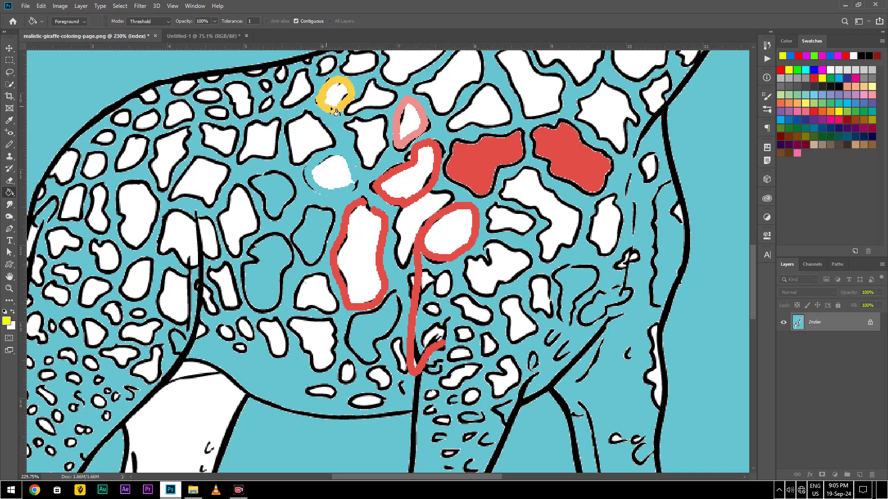
click(423, 112)
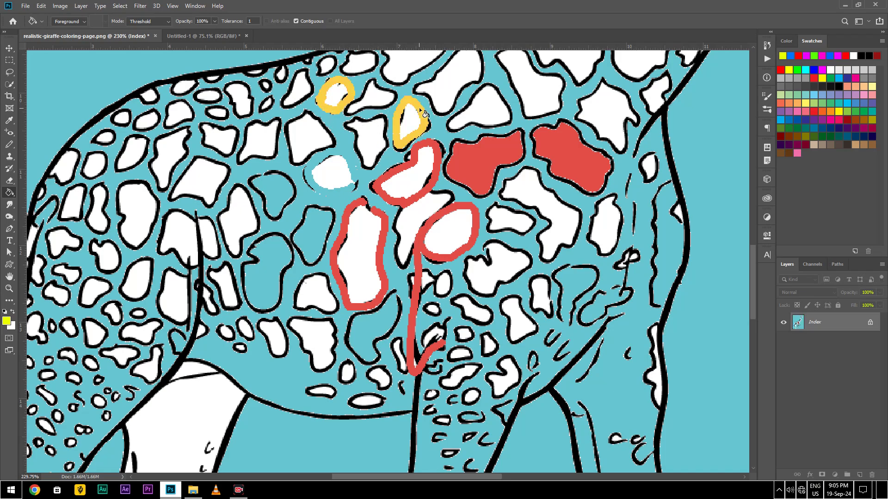
click(485, 162)
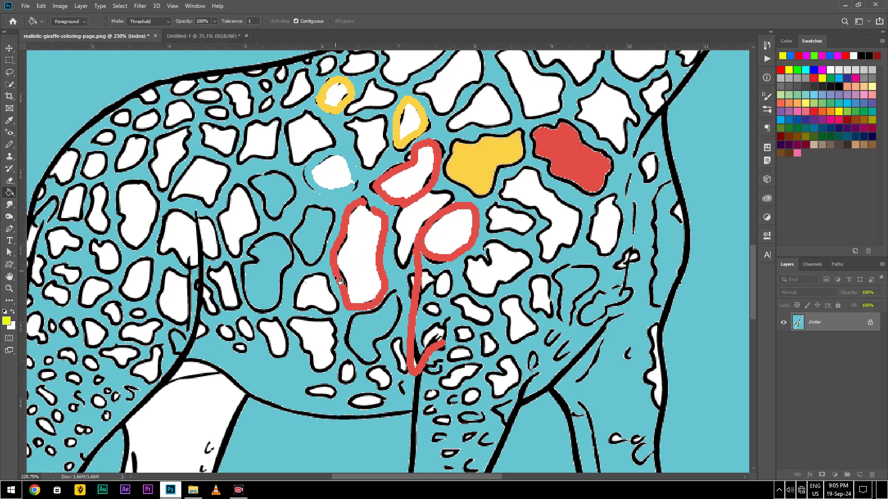
Turn the red loop-and-stem outline and the large red outline yellow
click(413, 317)
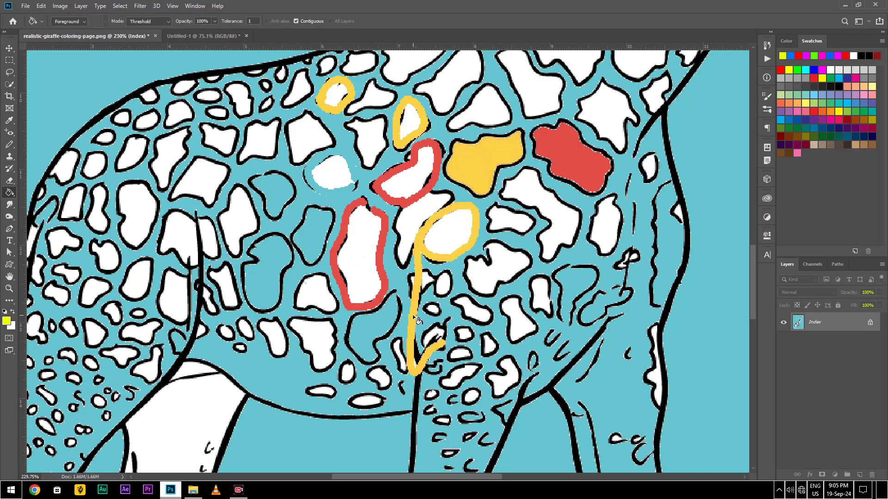
click(386, 292)
alt+scroll(374, 240, up, 2)
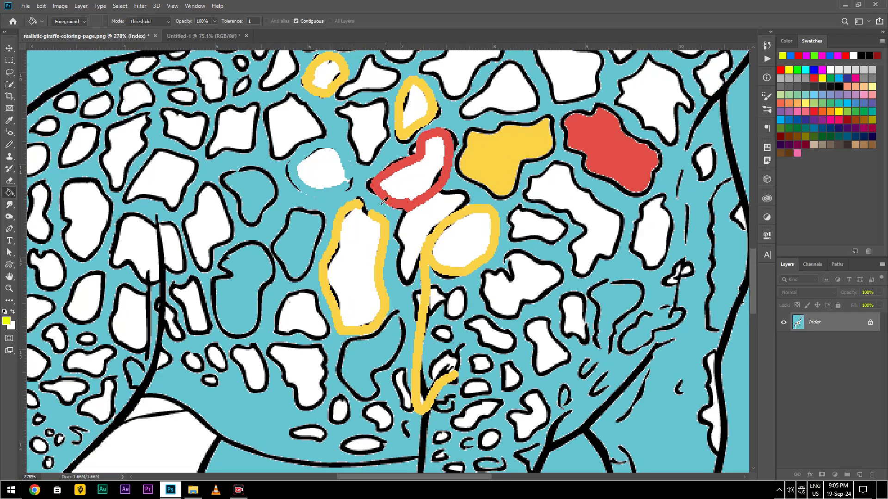
alt+scroll(384, 241, up, 2)
alt+scroll(397, 243, up, 2)
alt+scroll(414, 246, up, 1)
alt+scroll(414, 246, down, 3)
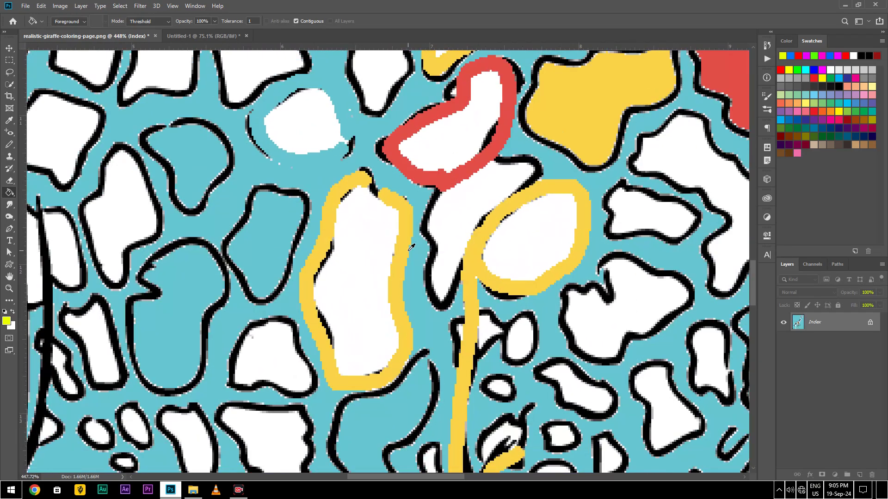
alt+scroll(412, 248, down, 1)
alt+scroll(412, 249, down, 1)
alt+scroll(411, 250, down, 1)
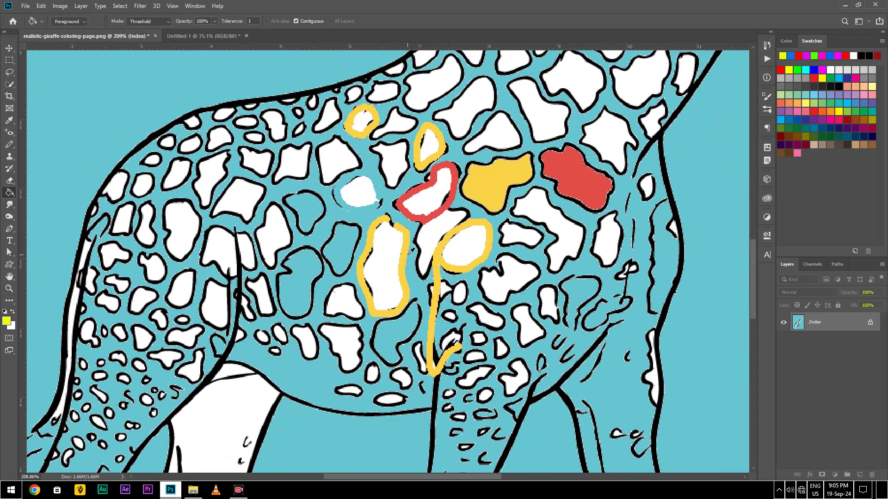
alt+scroll(411, 250, down, 1)
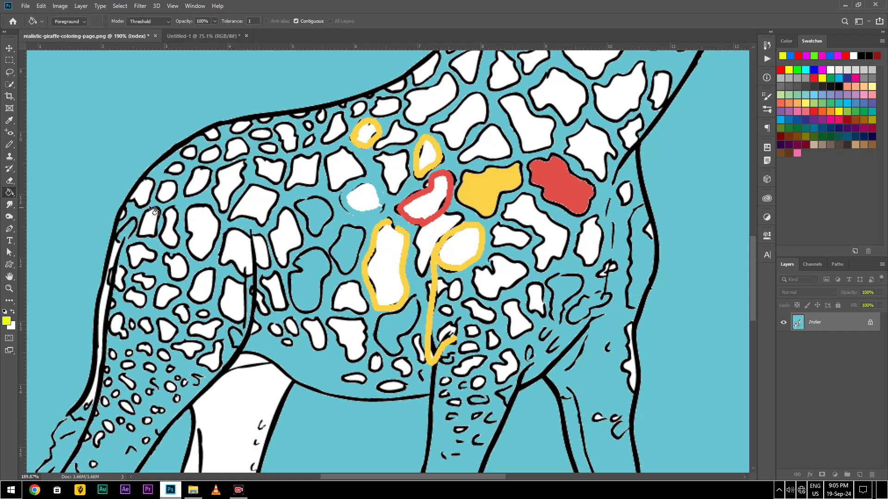
click(10, 145)
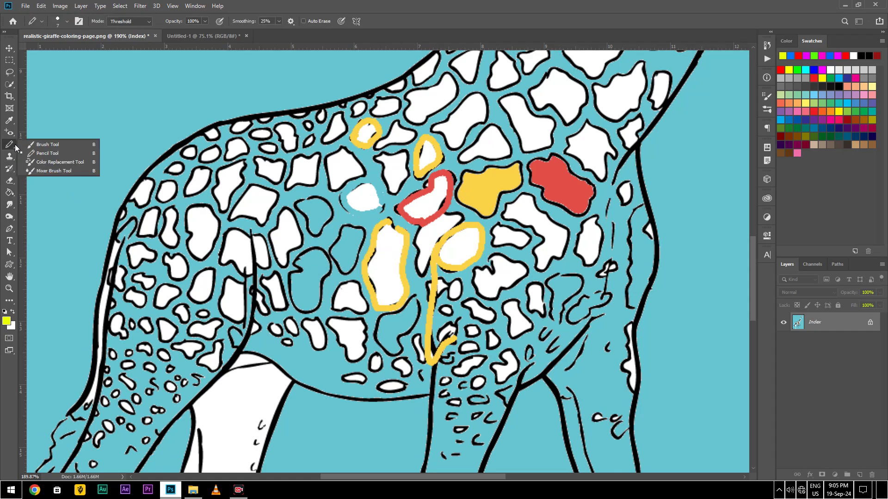
Paint Bucket-fill the white spot on the giraffe's left flank with solid yellow
click(21, 152)
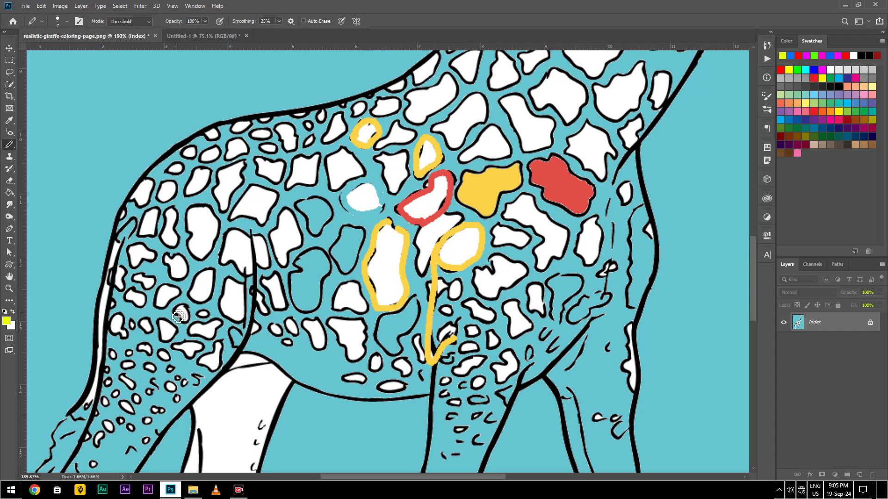
click(9, 192)
click(227, 302)
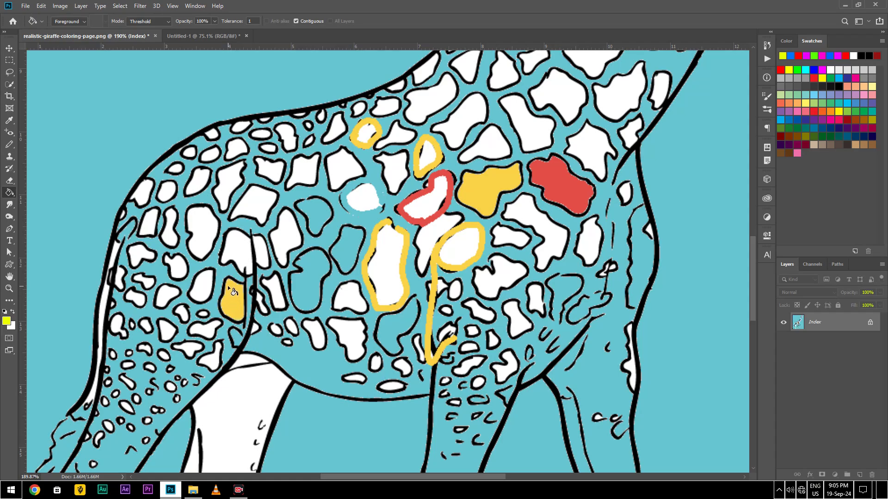
scroll(228, 296, up, 2)
scroll(226, 294, up, 2)
scroll(215, 255, down, 4)
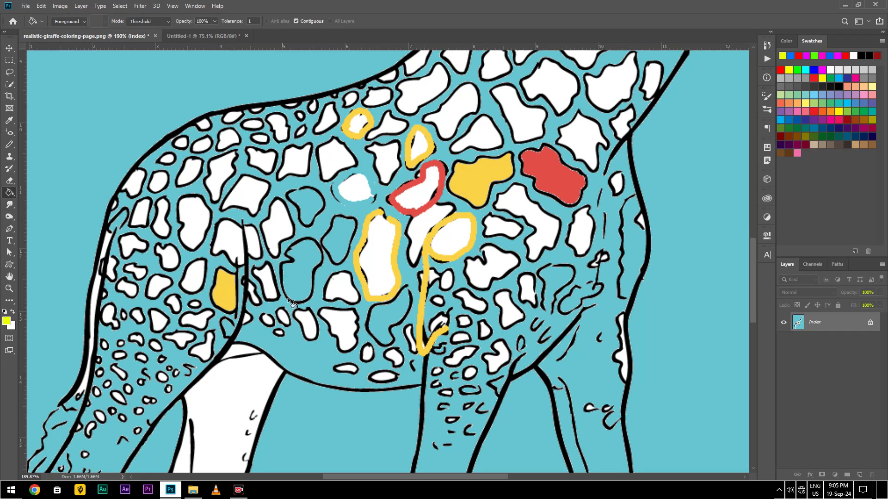
click(9, 146)
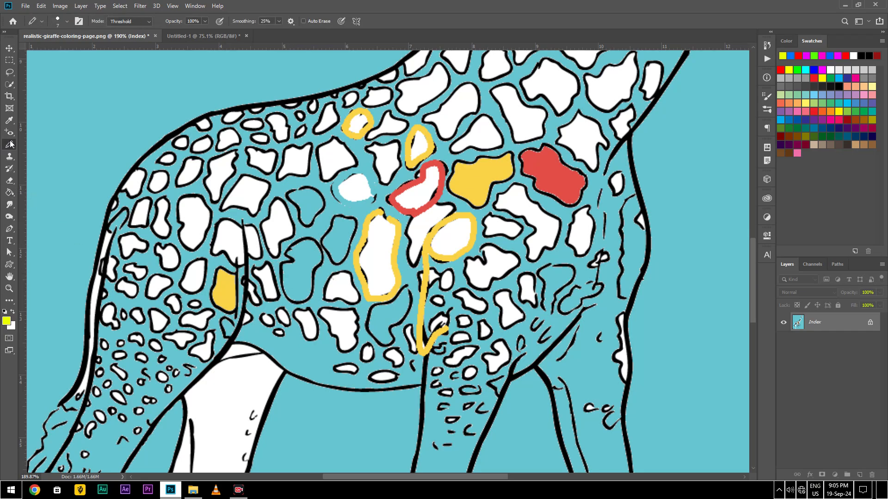